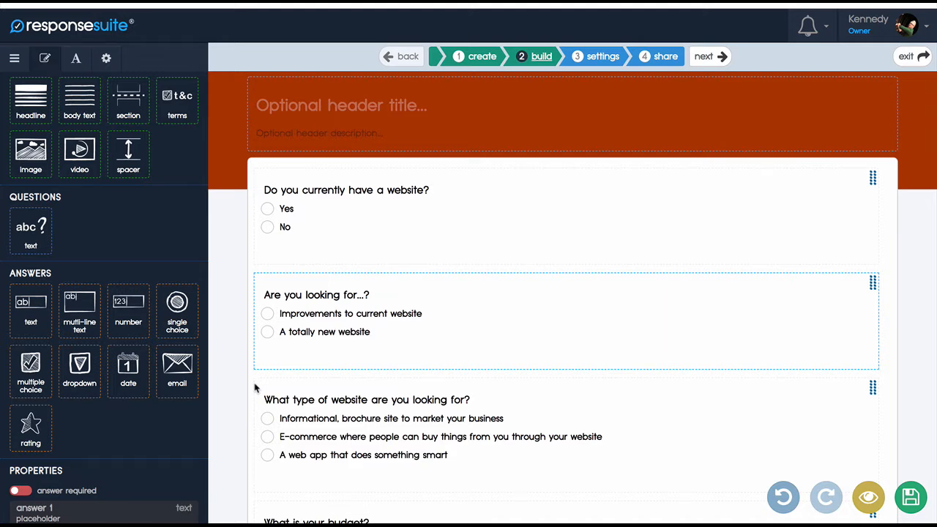
Step: Review the survey's questions and answer choices, from the current website question down to budget, timeframe and contact details
{"action": "scroll", "coordinate": [485, 237], "scroll_direction": "down", "scroll_amount": 5}
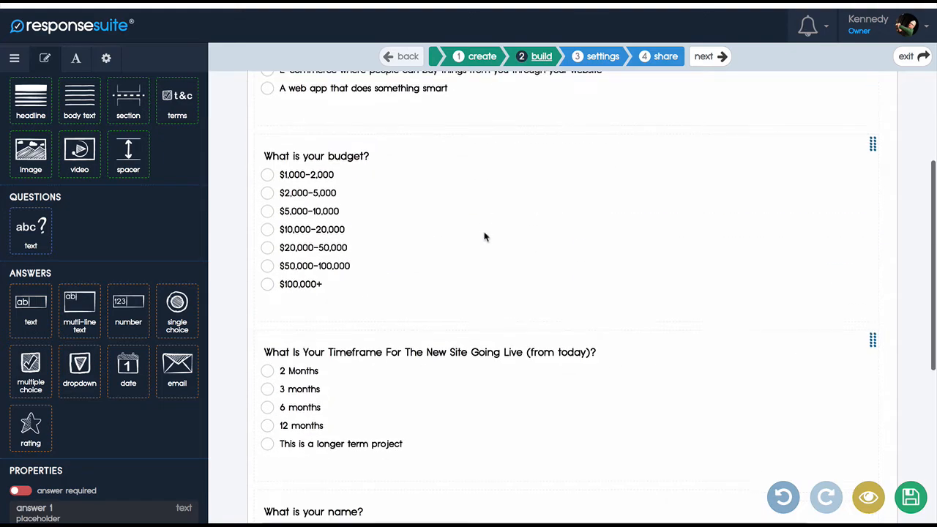
{"action": "scroll", "coordinate": [485, 237], "scroll_direction": "up", "scroll_amount": 5}
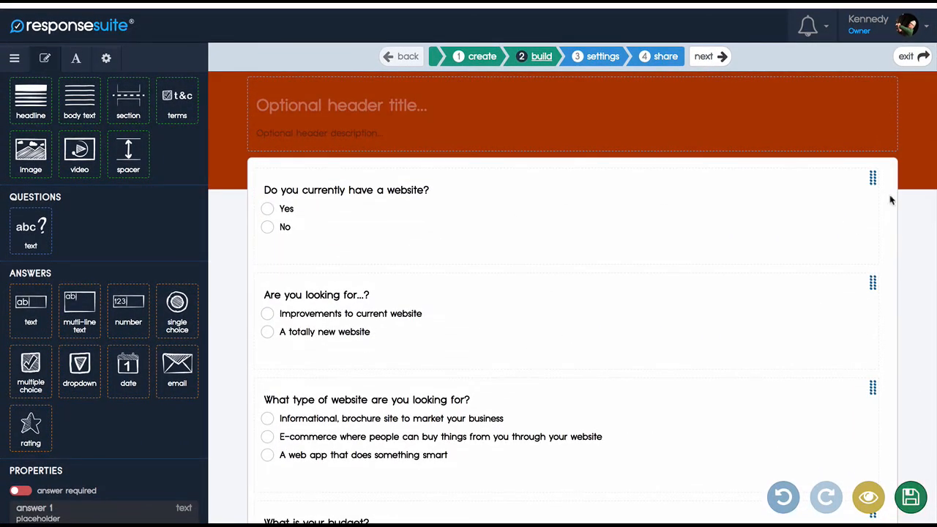
{"action": "scroll", "coordinate": [549, 168], "scroll_direction": "down", "scroll_amount": 5}
{"action": "scroll", "coordinate": [550, 168], "scroll_direction": "up", "scroll_amount": 5}
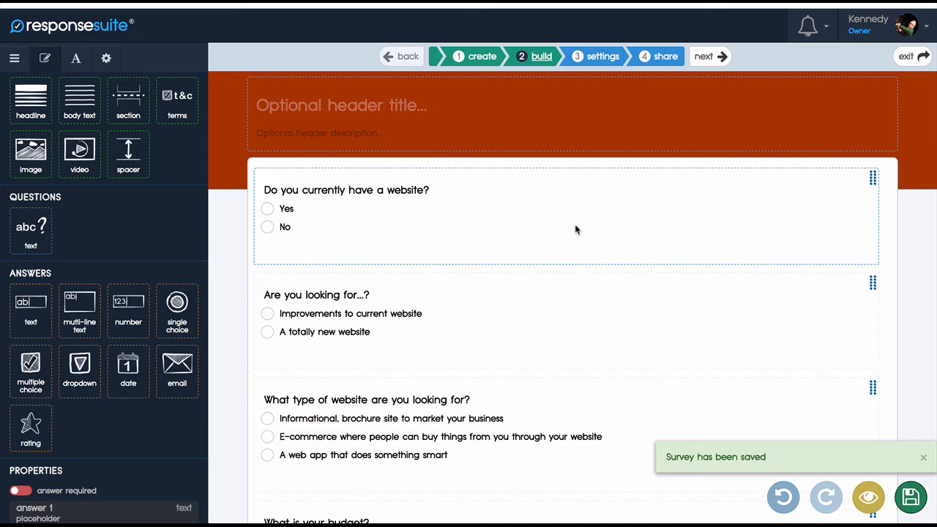
{"action": "scroll", "coordinate": [468, 366], "scroll_direction": "down", "scroll_amount": 2}
{"action": "scroll", "coordinate": [468, 366], "scroll_direction": "up", "scroll_amount": 2}
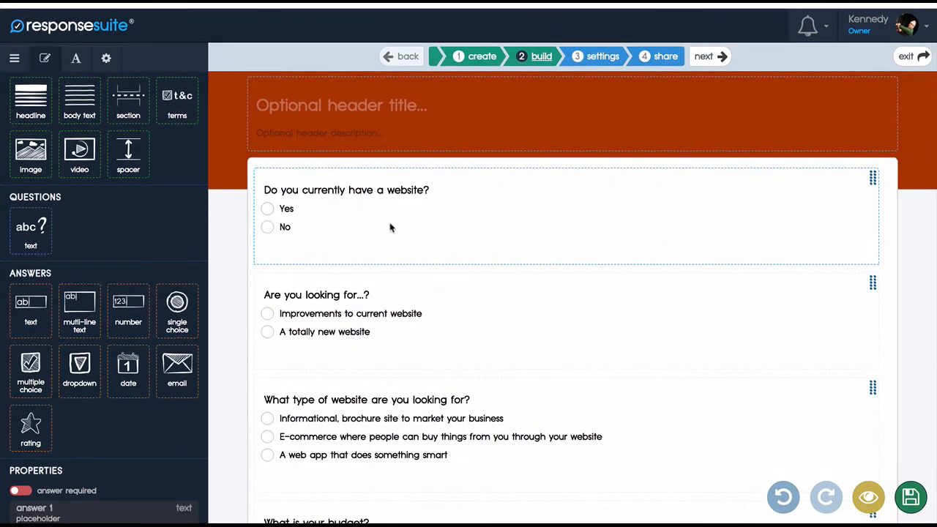
{"action": "left_click", "coordinate": [375, 234]}
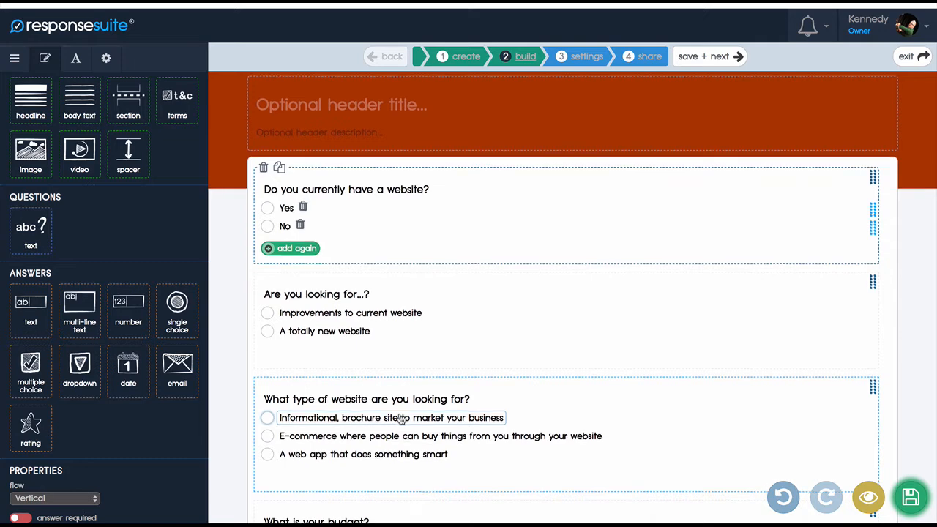
{"action": "scroll", "coordinate": [425, 395], "scroll_direction": "down", "scroll_amount": 2}
{"action": "scroll", "coordinate": [447, 374], "scroll_direction": "up", "scroll_amount": 1}
{"action": "scroll", "coordinate": [447, 374], "scroll_direction": "up", "scroll_amount": 1}
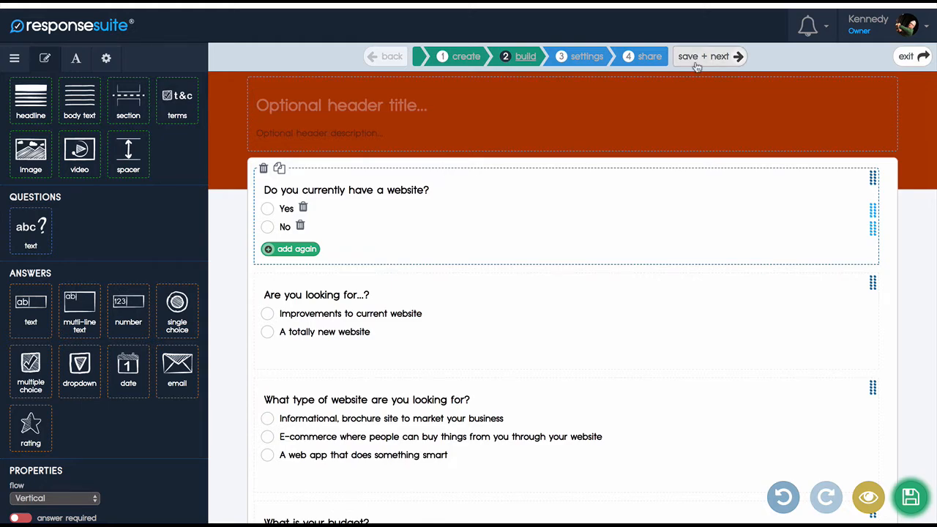
{"action": "scroll", "coordinate": [532, 335], "scroll_direction": "down", "scroll_amount": 5}
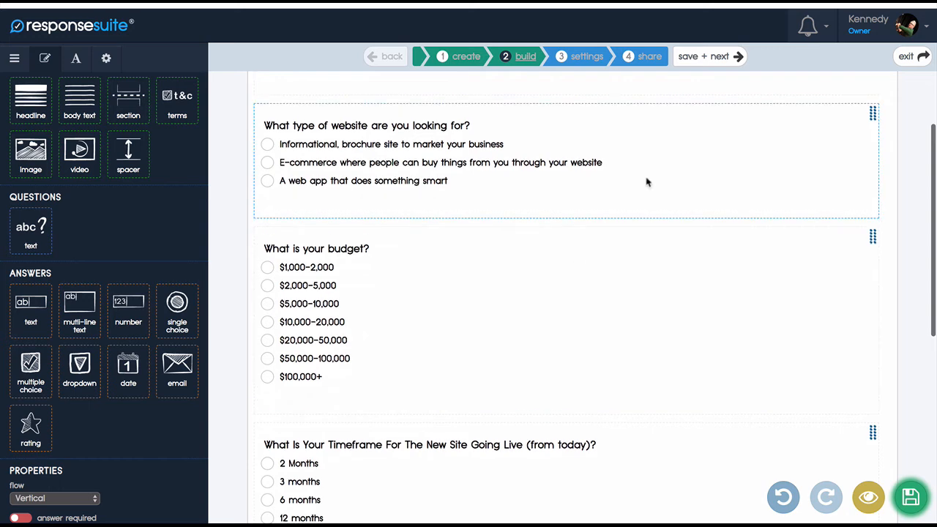
Step: Save the survey build, open its conditional logic settings and check which questions are available for the IF condition
{"action": "left_click", "coordinate": [694, 58]}
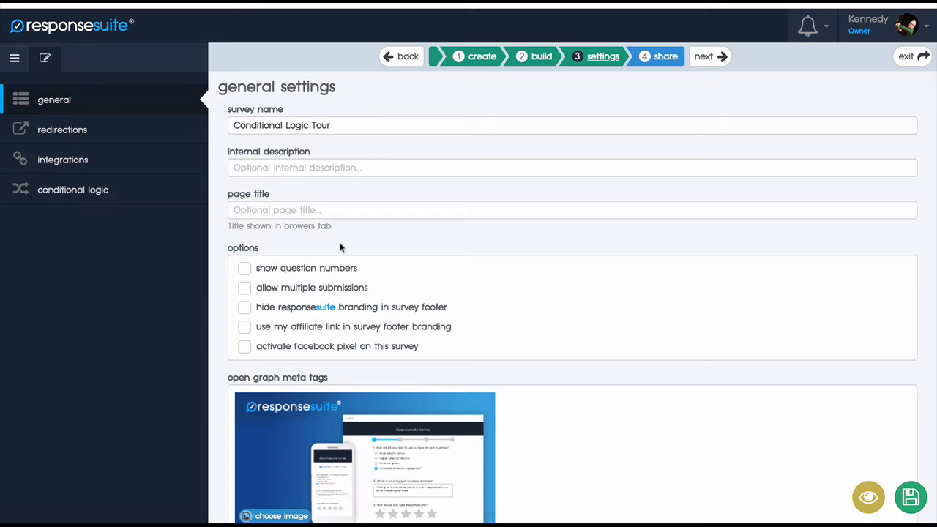
{"action": "left_click", "coordinate": [69, 192]}
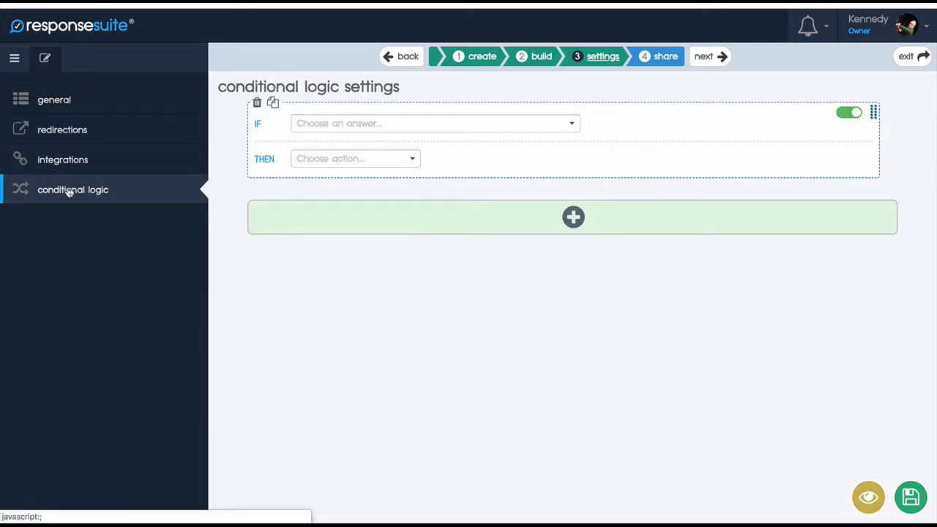
{"action": "left_click", "coordinate": [573, 126]}
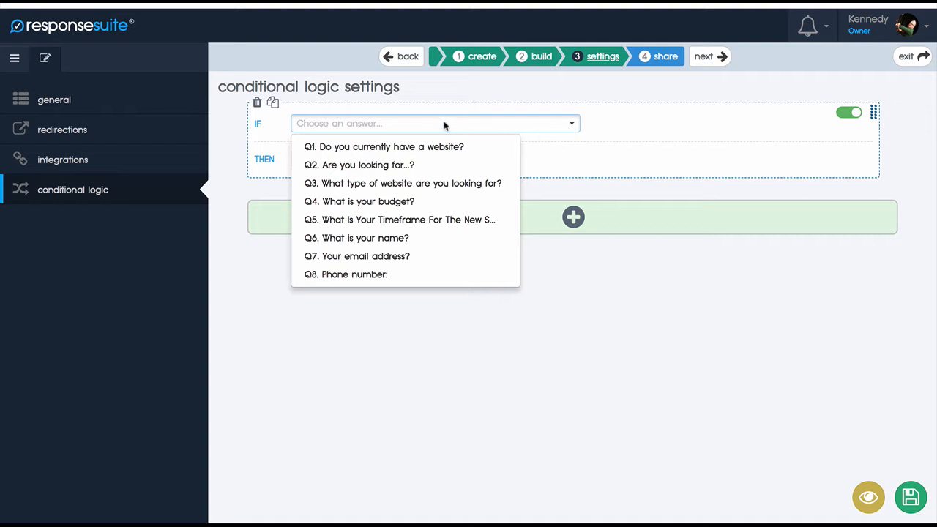
{"action": "left_click", "coordinate": [236, 144]}
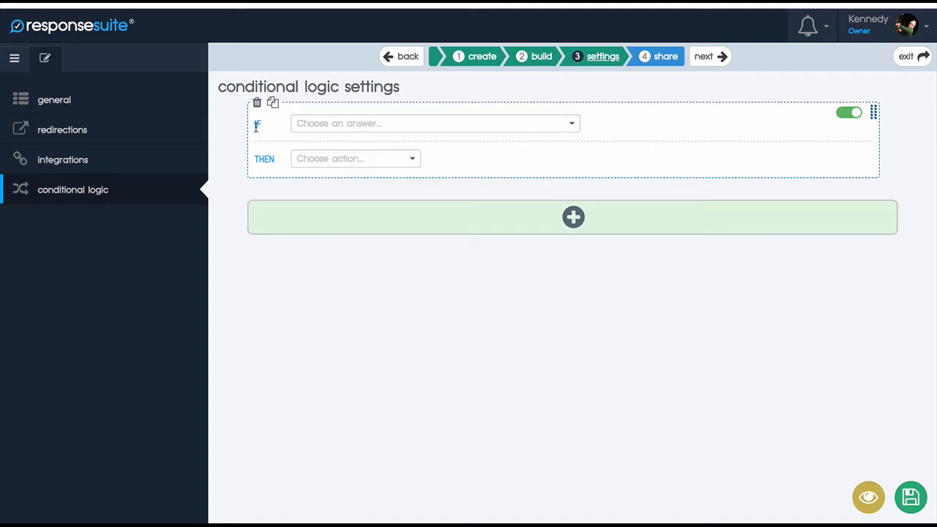
Step: Make the IF condition test Q1 "Do you currently have a website?" with Is Equal To against a Value
{"action": "left_click", "coordinate": [327, 124]}
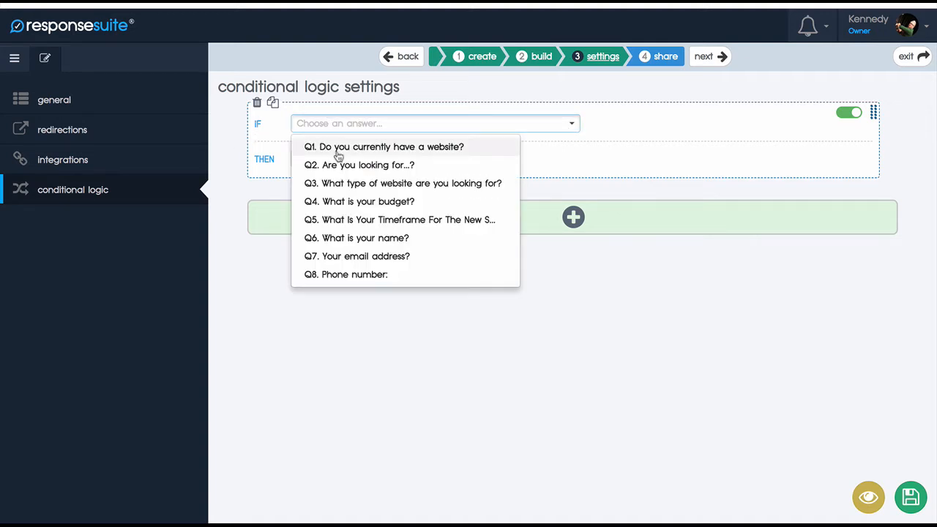
{"action": "left_click", "coordinate": [362, 151]}
{"action": "left_click", "coordinate": [626, 123]}
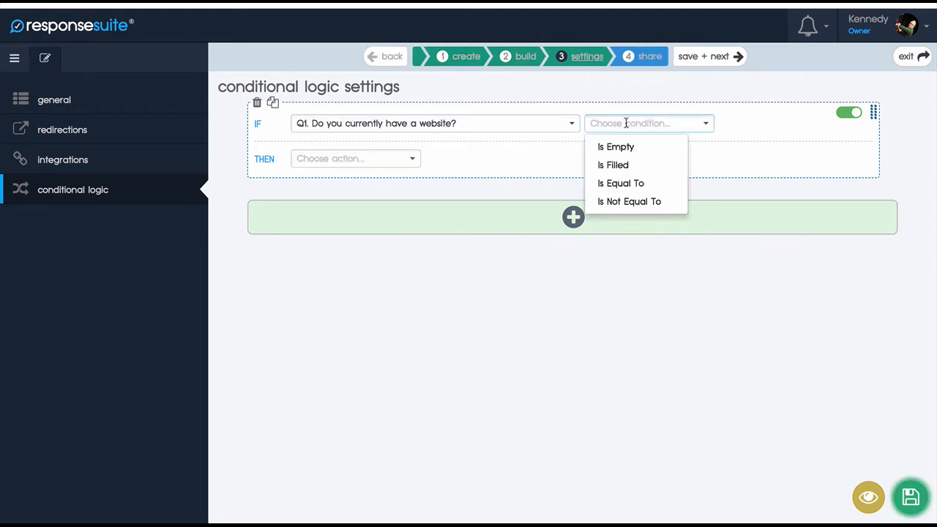
{"action": "left_click", "coordinate": [621, 183]}
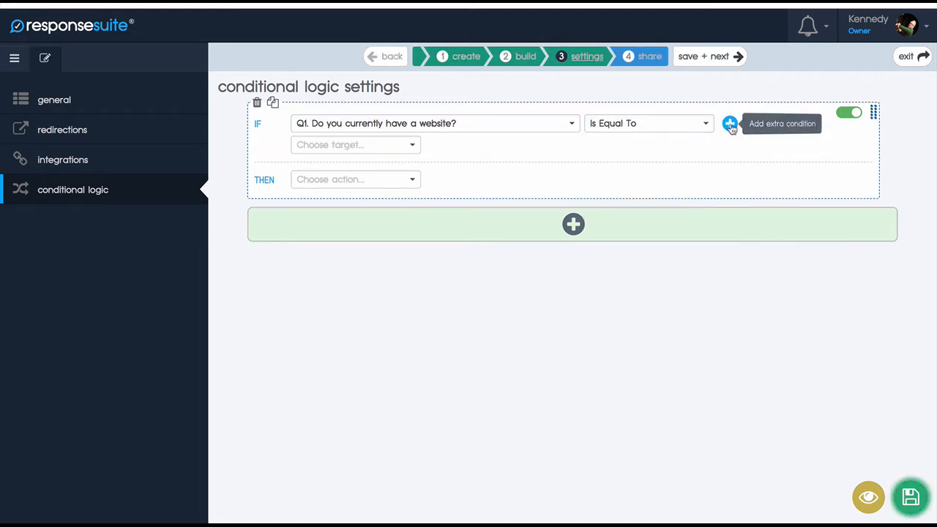
{"action": "left_click", "coordinate": [387, 149]}
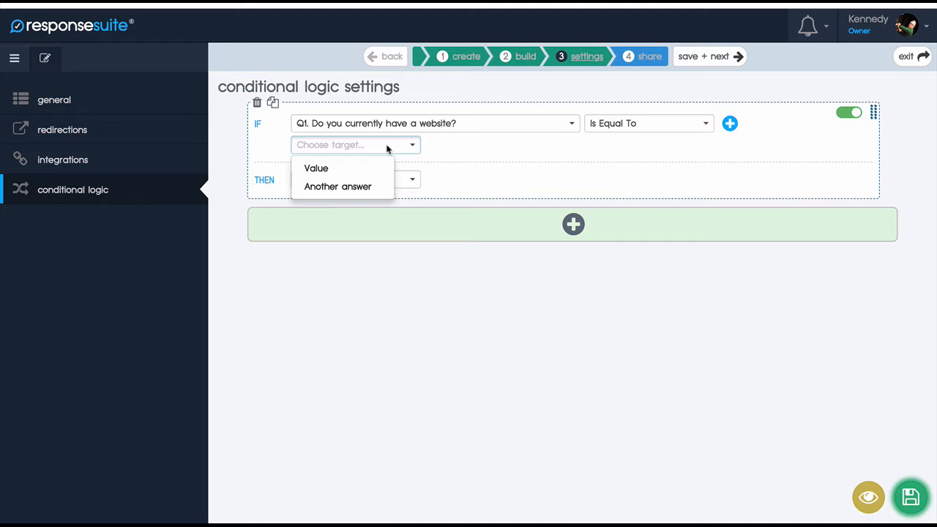
{"action": "left_click", "coordinate": [348, 168]}
Step: Try Yes and No as the comparison value for the Q1 condition
{"action": "left_click", "coordinate": [457, 146]}
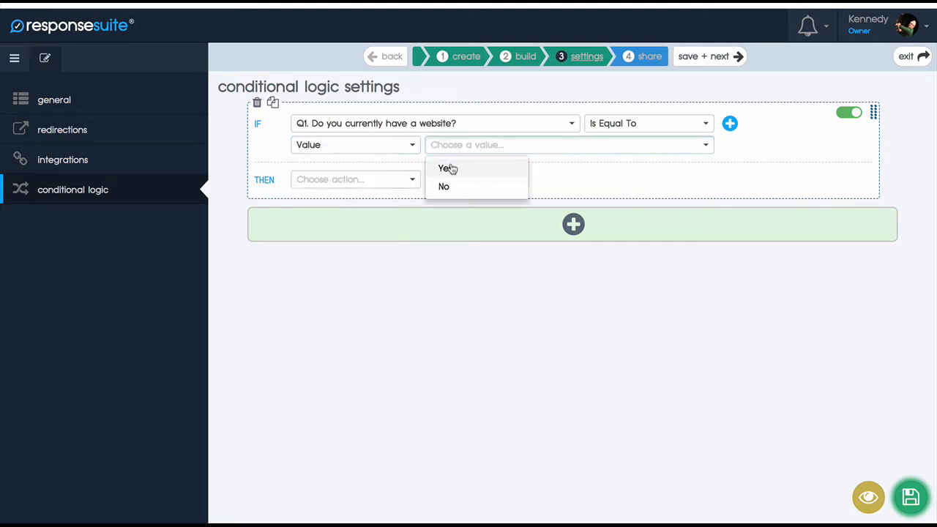
{"action": "left_click", "coordinate": [448, 168]}
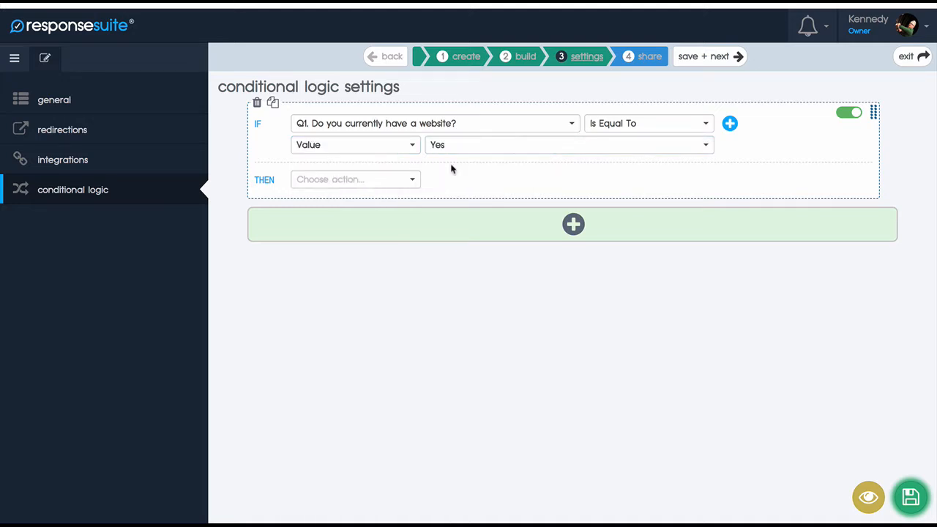
{"action": "left_click", "coordinate": [486, 145]}
{"action": "left_click", "coordinate": [463, 188]}
{"action": "left_click", "coordinate": [459, 147]}
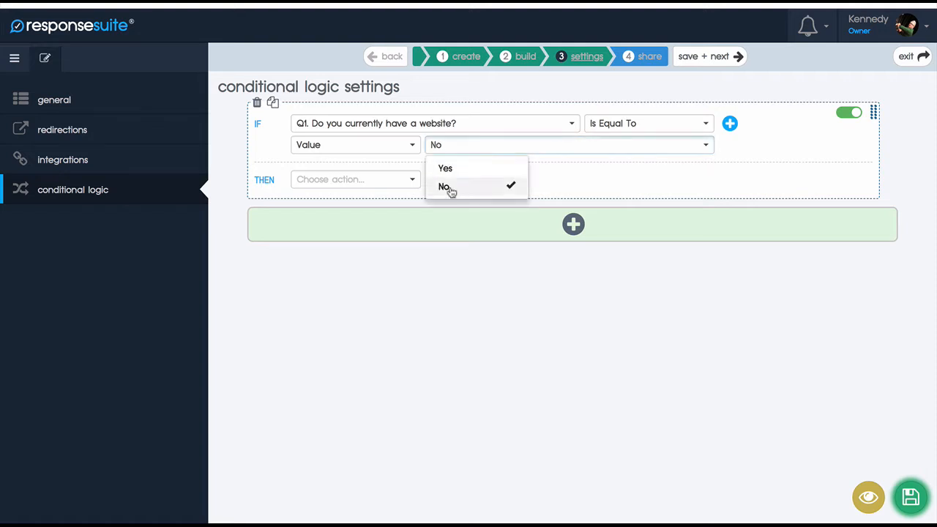
{"action": "left_click", "coordinate": [448, 187]}
Step: Set the THEN action to Hide question(s) with Q2 "Are you looking for...?" as the question
{"action": "left_click", "coordinate": [370, 180]}
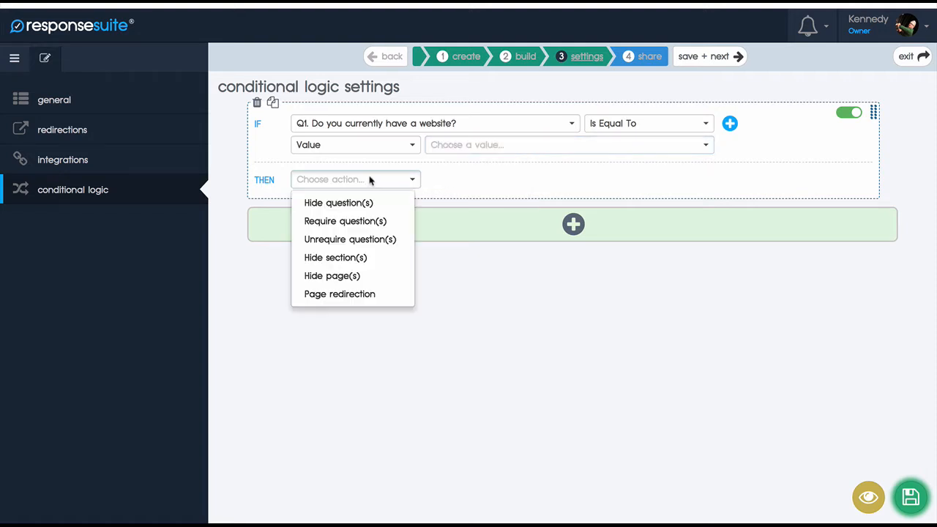
{"action": "left_click", "coordinate": [337, 202]}
{"action": "left_click", "coordinate": [453, 180]}
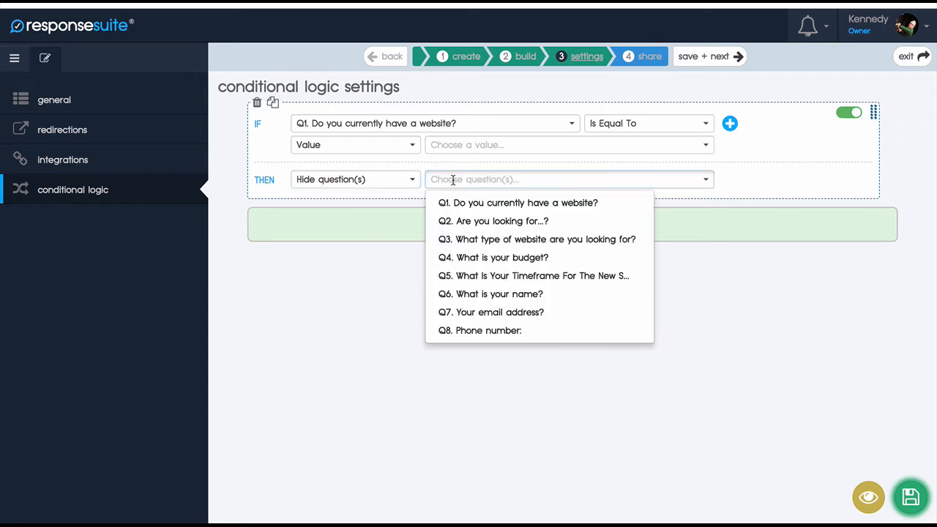
{"action": "left_click", "coordinate": [478, 224]}
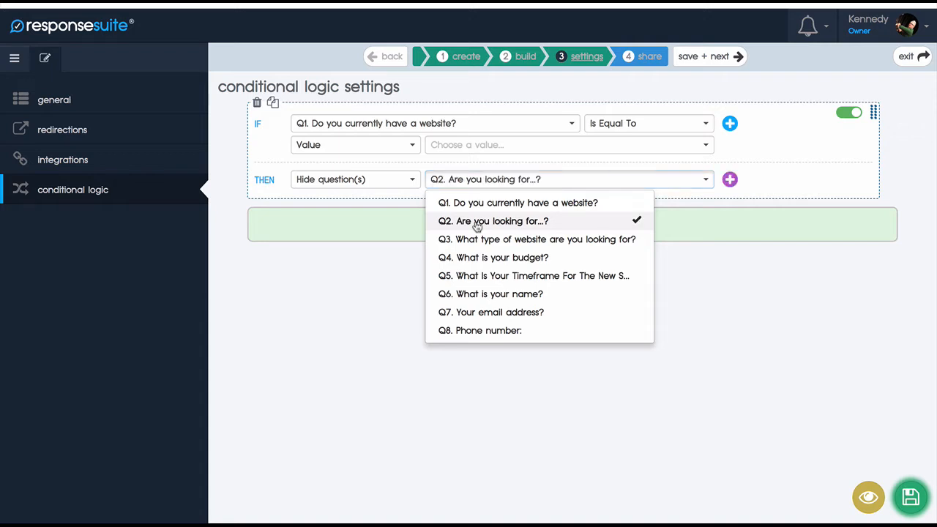
{"action": "left_click", "coordinate": [343, 251]}
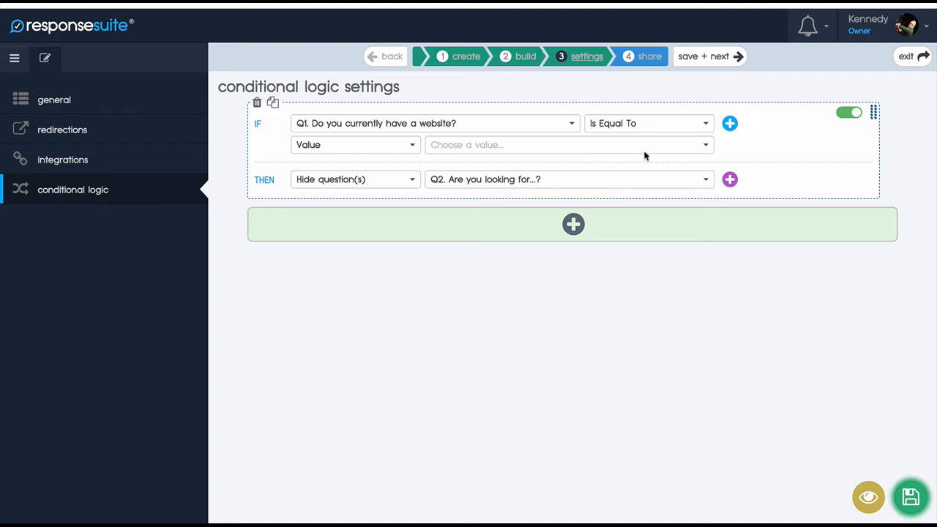
Step: Add an extra condition joined with OR to the rule, and remove the surplus third condition
{"action": "left_click", "coordinate": [730, 124]}
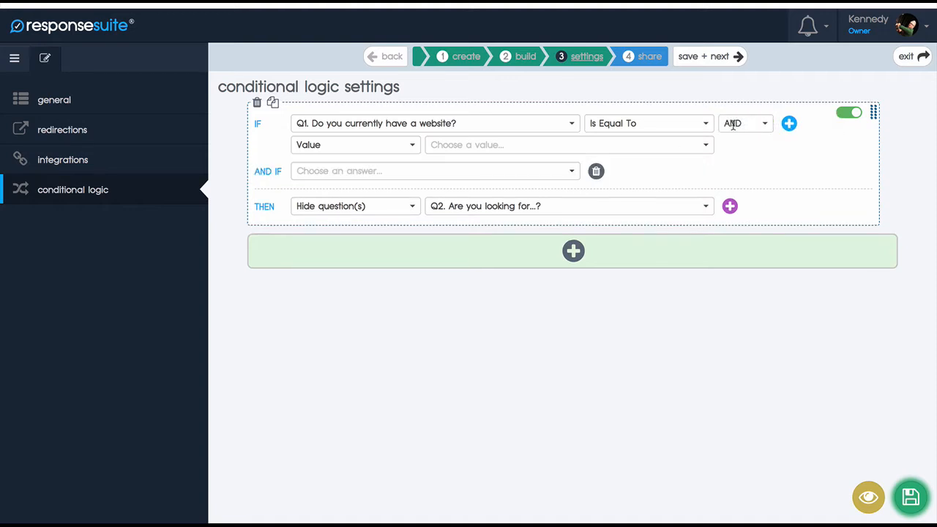
{"action": "left_click", "coordinate": [733, 125]}
{"action": "left_click", "coordinate": [742, 164]}
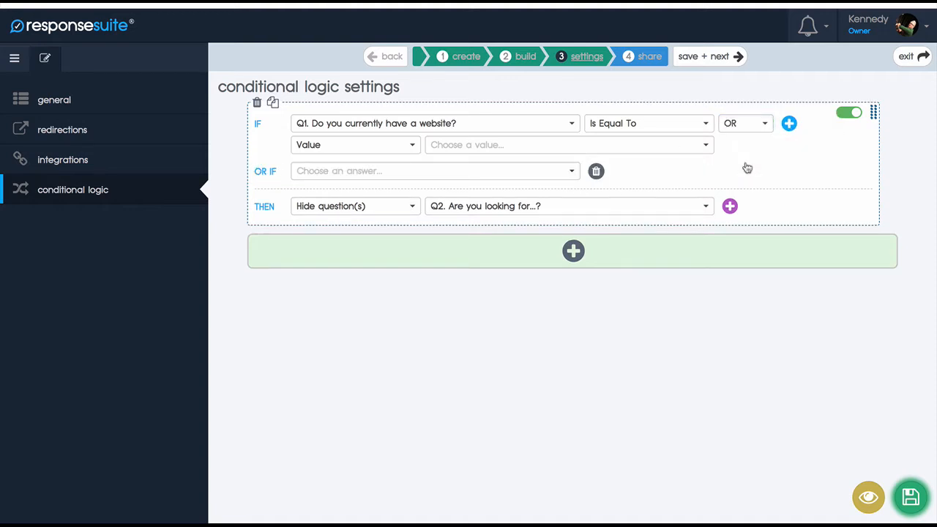
{"action": "left_click", "coordinate": [792, 124]}
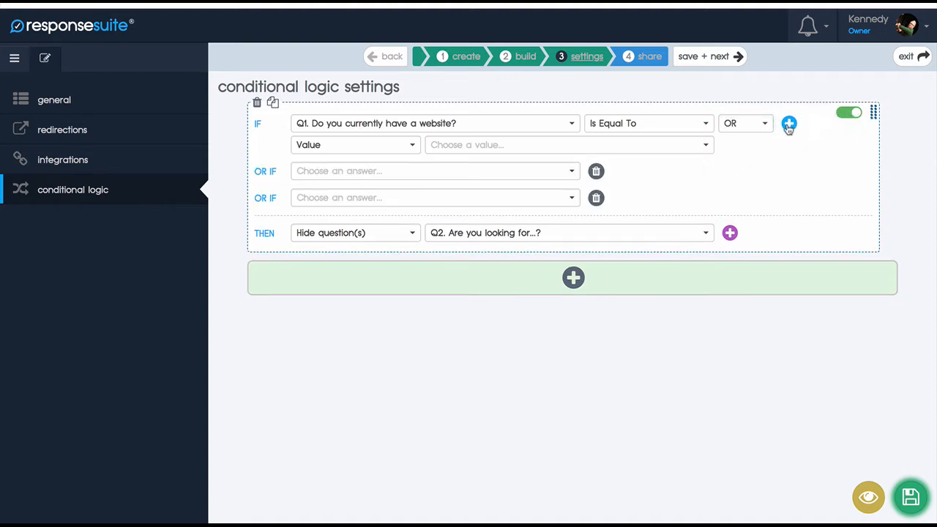
{"action": "left_click", "coordinate": [597, 198]}
Step: Set the OR IF condition to Q1 "Do you currently have a website?" Is Empty
{"action": "left_click", "coordinate": [553, 172]}
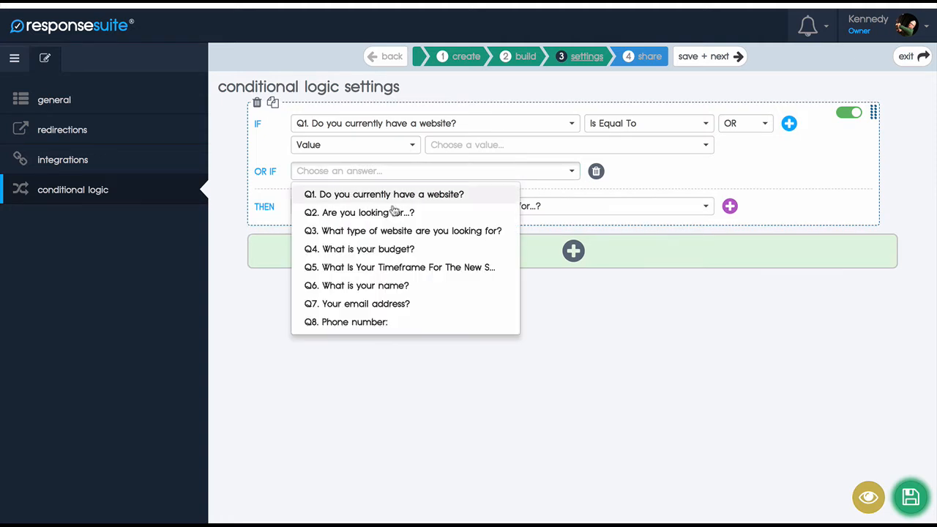
{"action": "left_click", "coordinate": [376, 194]}
{"action": "left_click", "coordinate": [636, 170]}
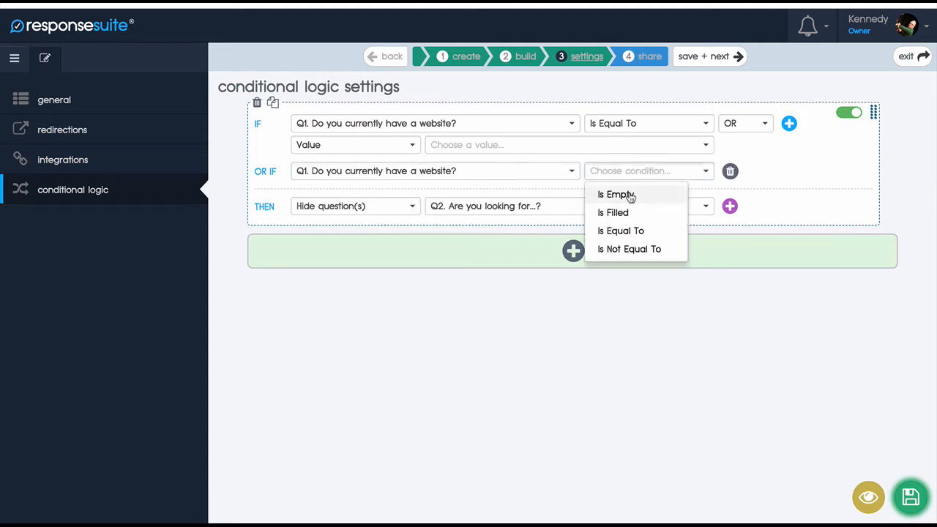
{"action": "left_click", "coordinate": [619, 195]}
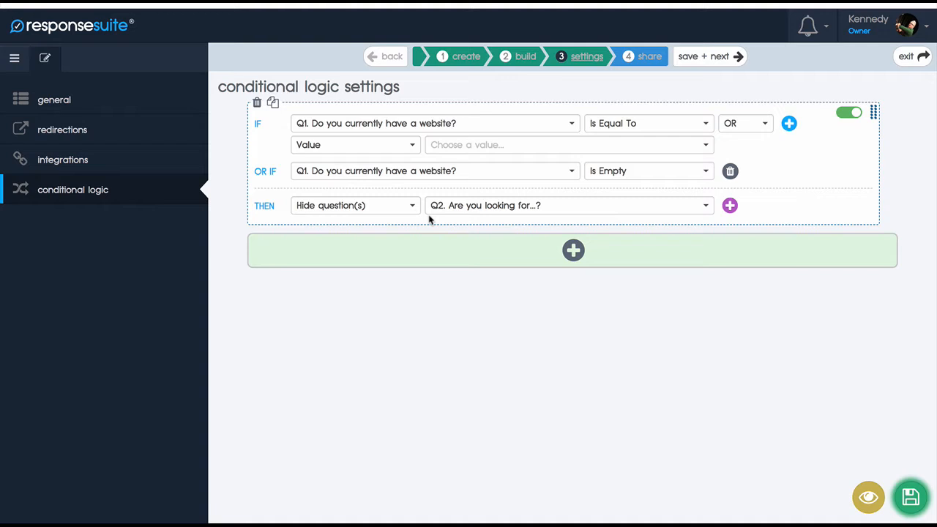
Step: Set the first condition's comparison value to No and save the conditional logic settings
{"action": "left_click", "coordinate": [617, 145]}
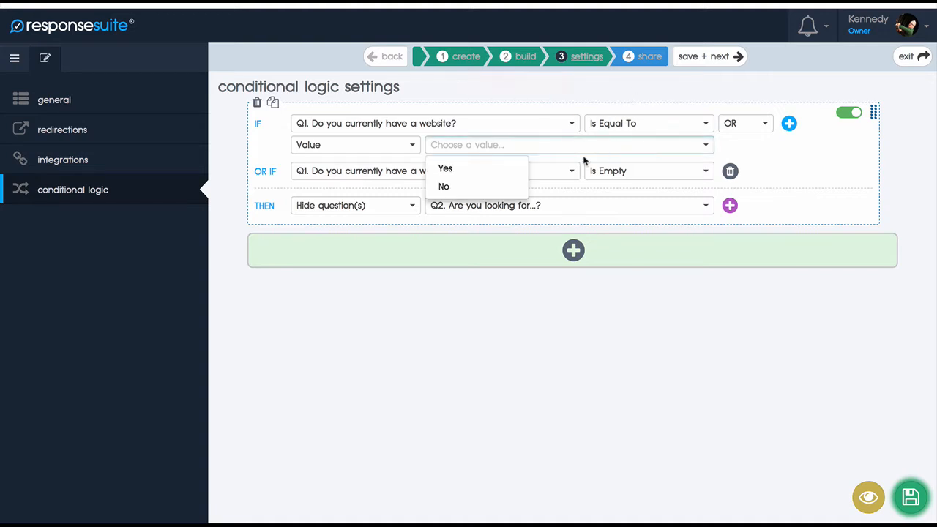
{"action": "left_click", "coordinate": [445, 187]}
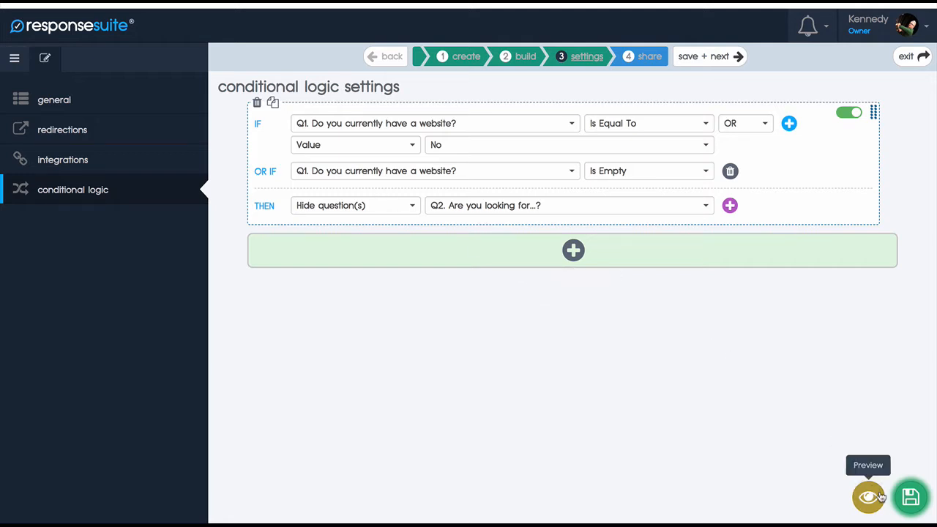
{"action": "left_click", "coordinate": [905, 503]}
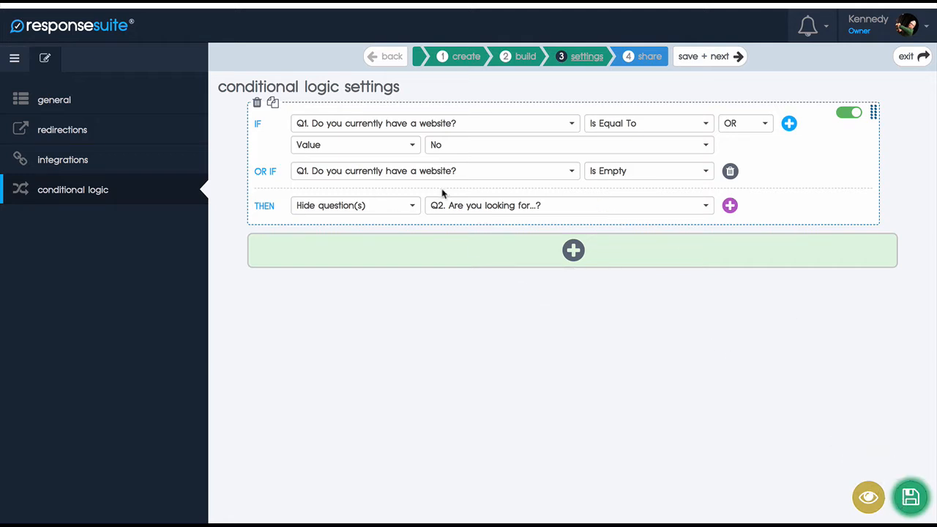
{"action": "left_click", "coordinate": [908, 498]}
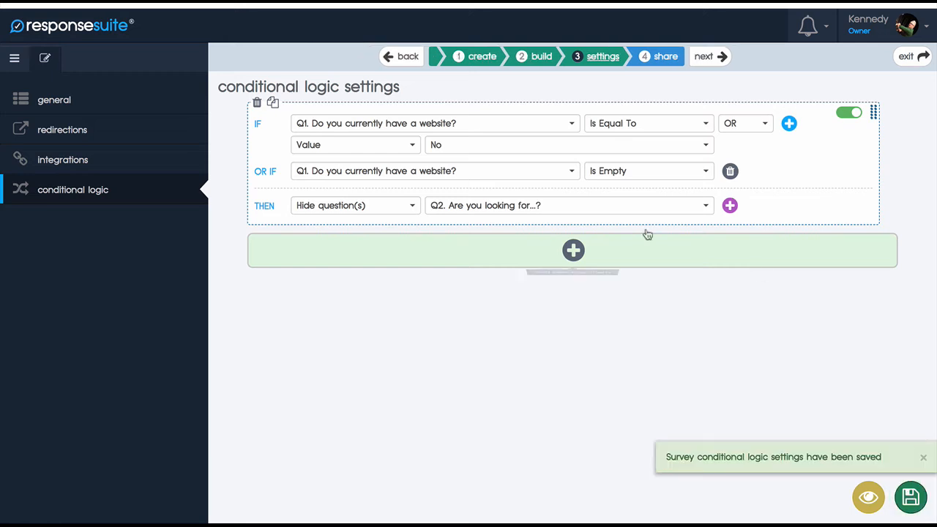
Step: Add a second blank logic rule below the first one and delete it again
{"action": "left_click", "coordinate": [574, 251]}
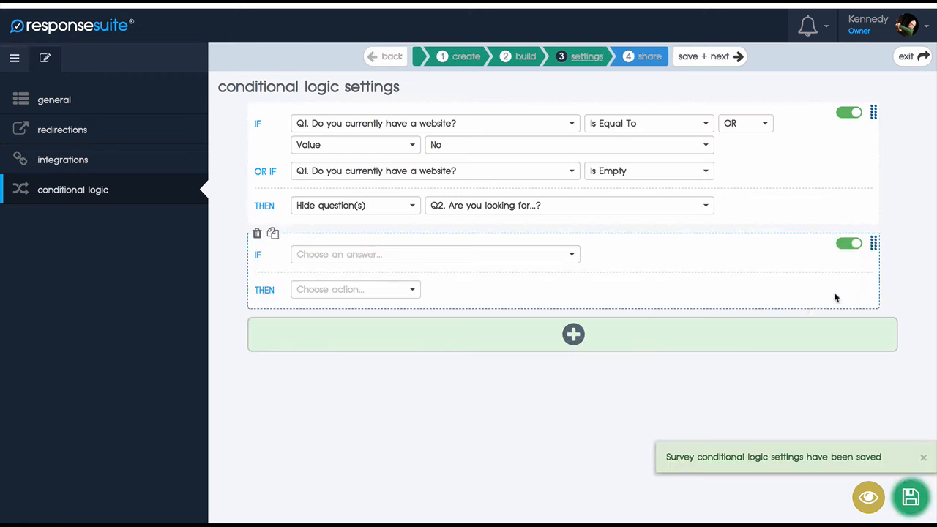
{"action": "left_click", "coordinate": [257, 233]}
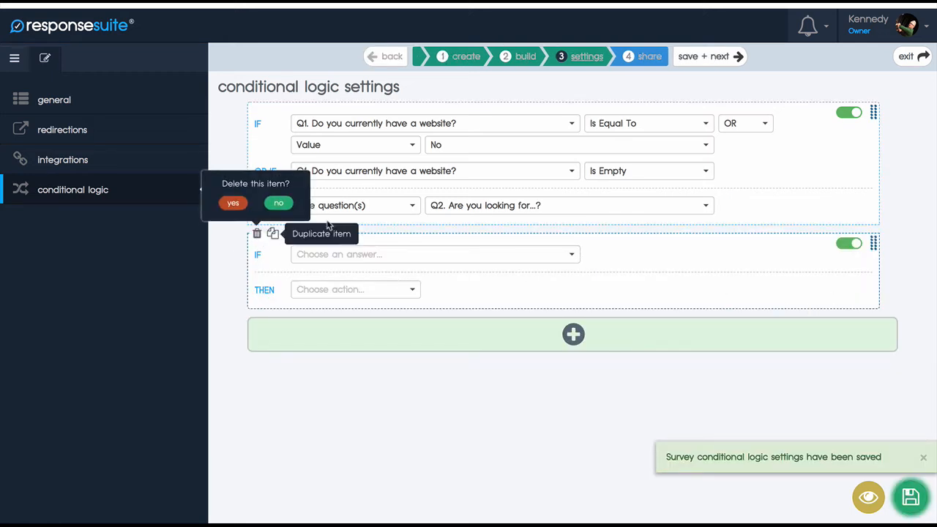
{"action": "left_click", "coordinate": [233, 203]}
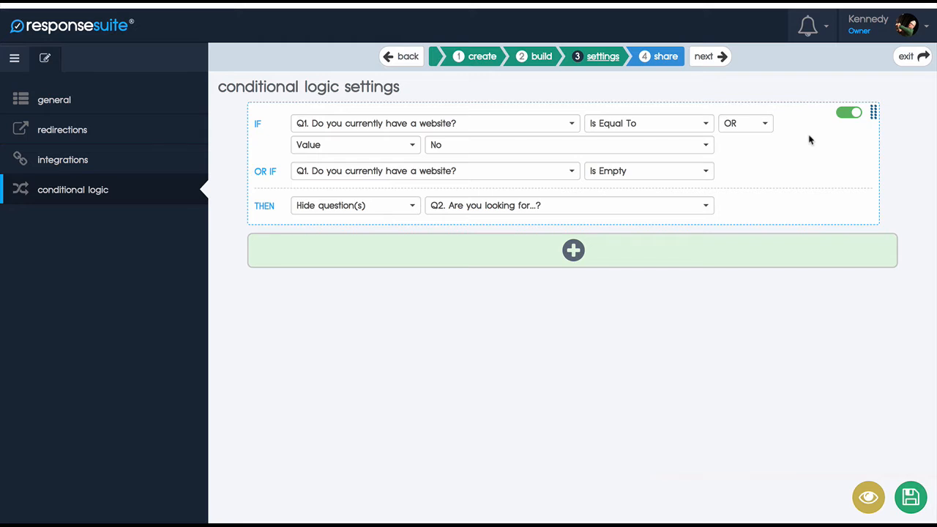
Step: Deactivate the website logic rule, reactivate it, and save the conditional logic settings
{"action": "left_click", "coordinate": [849, 115]}
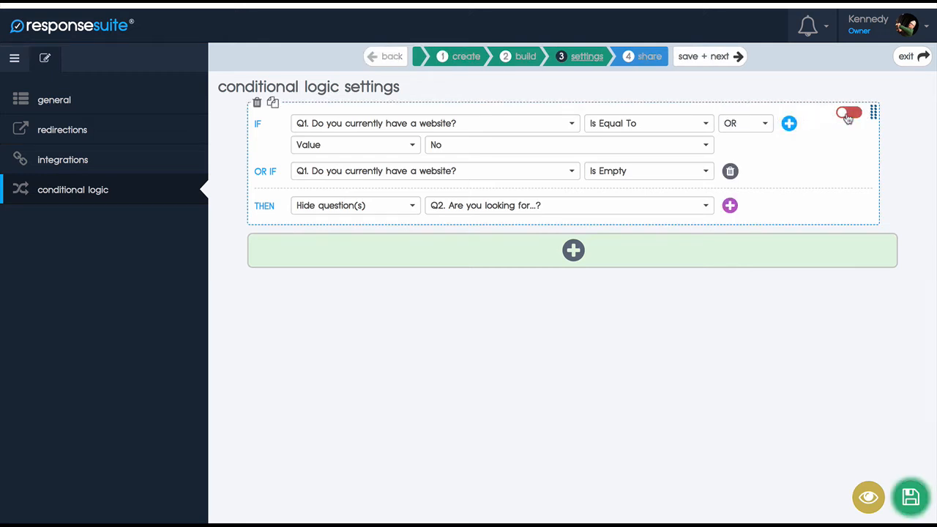
{"action": "left_click", "coordinate": [848, 115]}
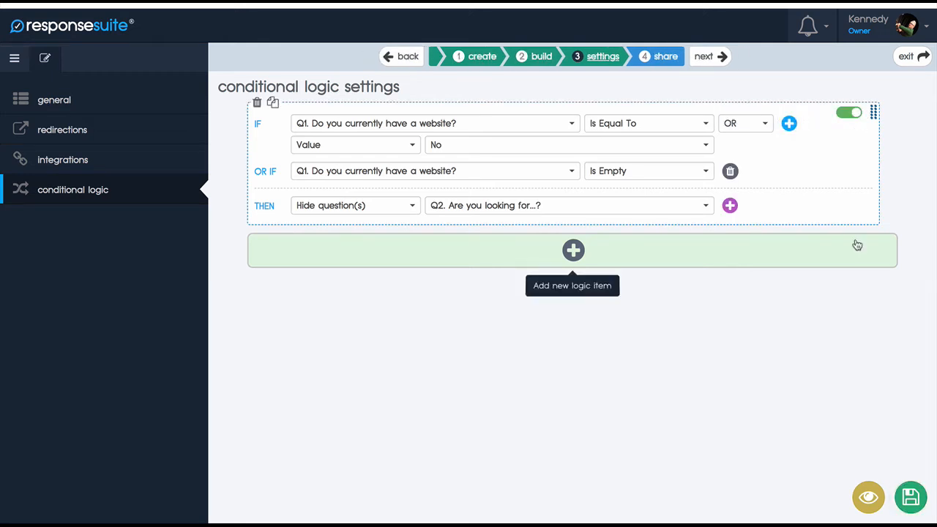
{"action": "left_click", "coordinate": [908, 496]}
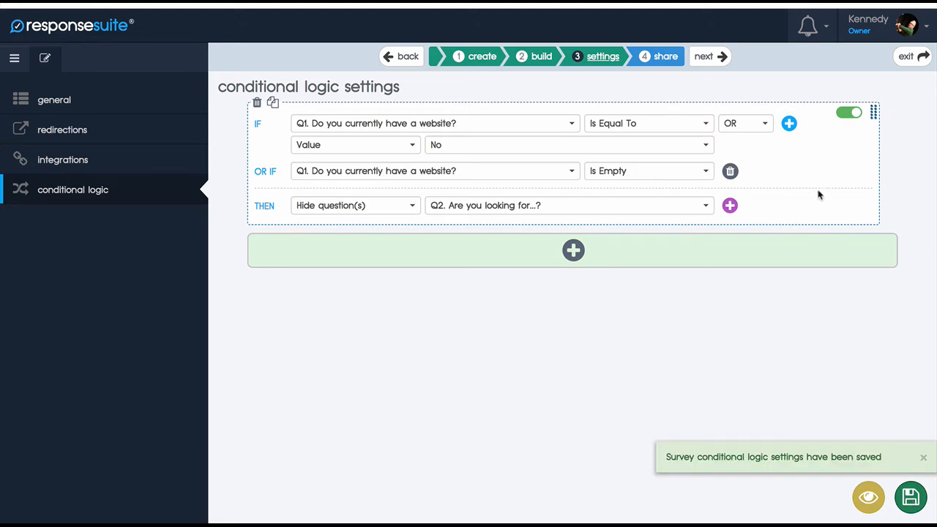
Step: Go to the survey's share settings, turn the survey status on, and save
{"action": "left_click", "coordinate": [704, 58]}
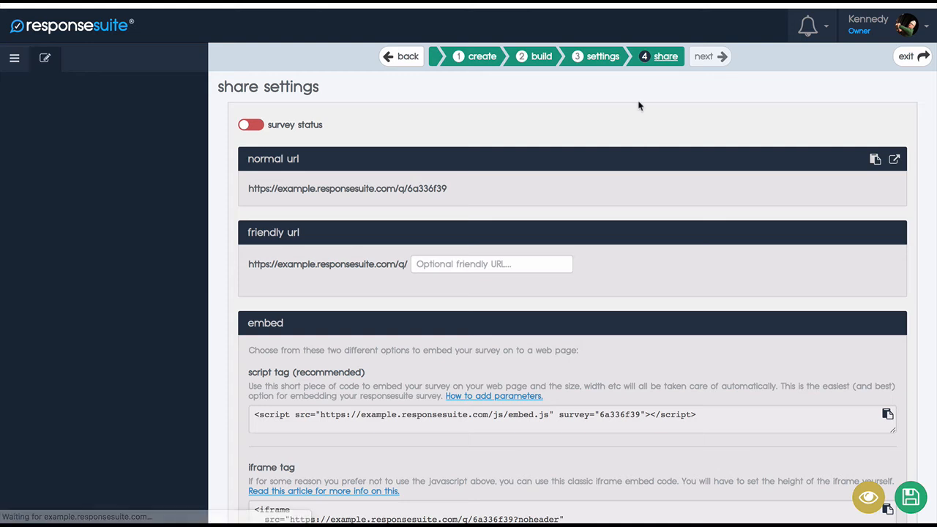
{"action": "left_click", "coordinate": [256, 129]}
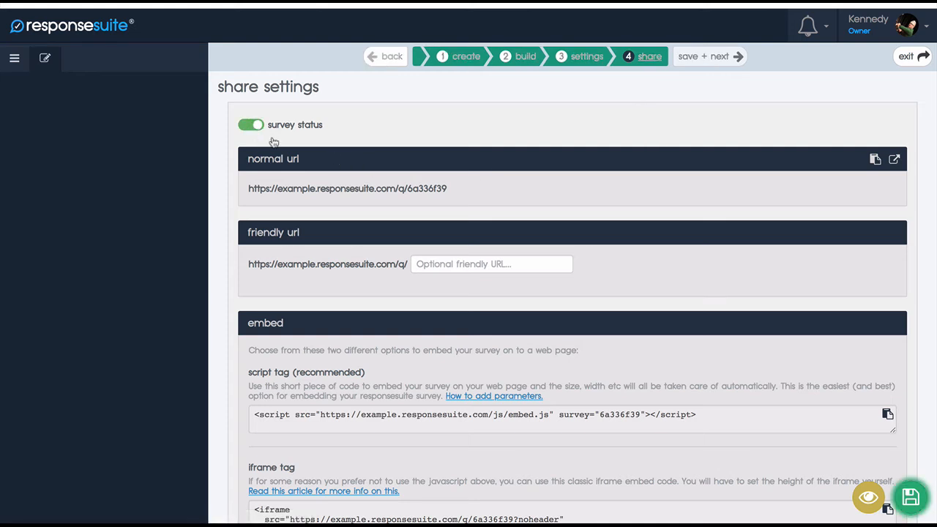
{"action": "left_click", "coordinate": [910, 498]}
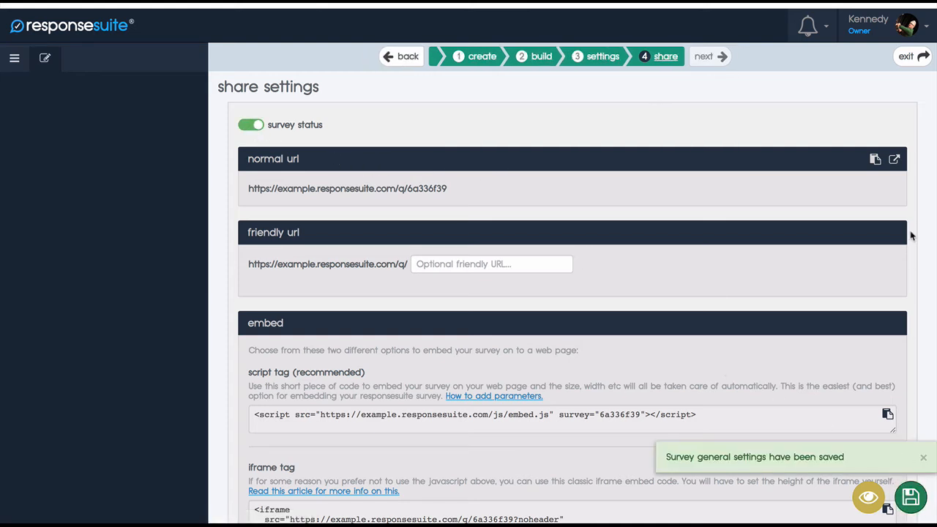
Step: Open the live survey and test answering No and Yes to "Do you currently have a website?", checking which questions are shown
{"action": "left_click", "coordinate": [895, 160]}
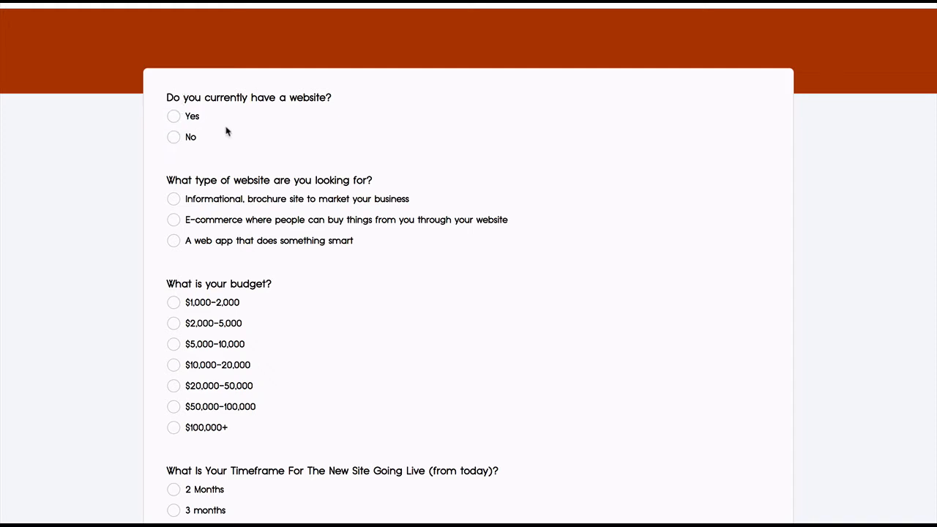
{"action": "left_click", "coordinate": [174, 138]}
{"action": "left_click", "coordinate": [174, 117]}
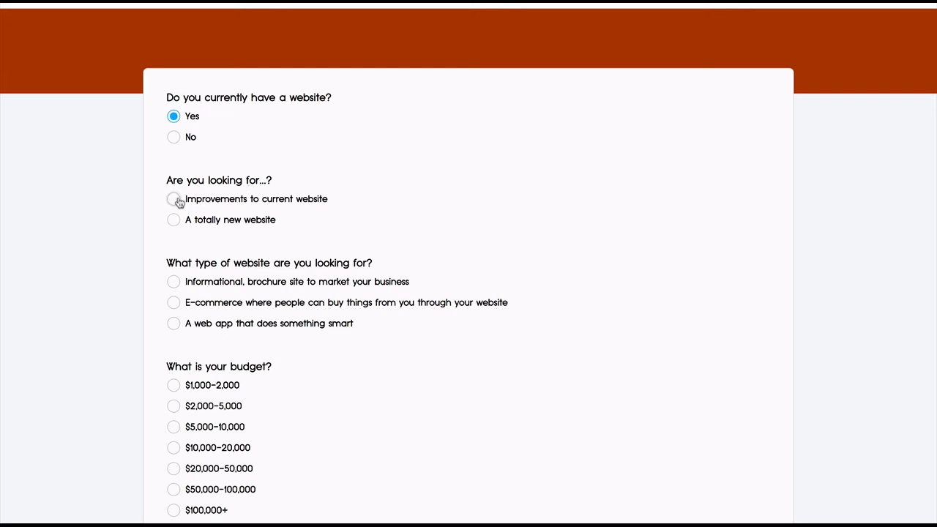
{"action": "scroll", "coordinate": [177, 222], "scroll_direction": "down", "scroll_amount": 1}
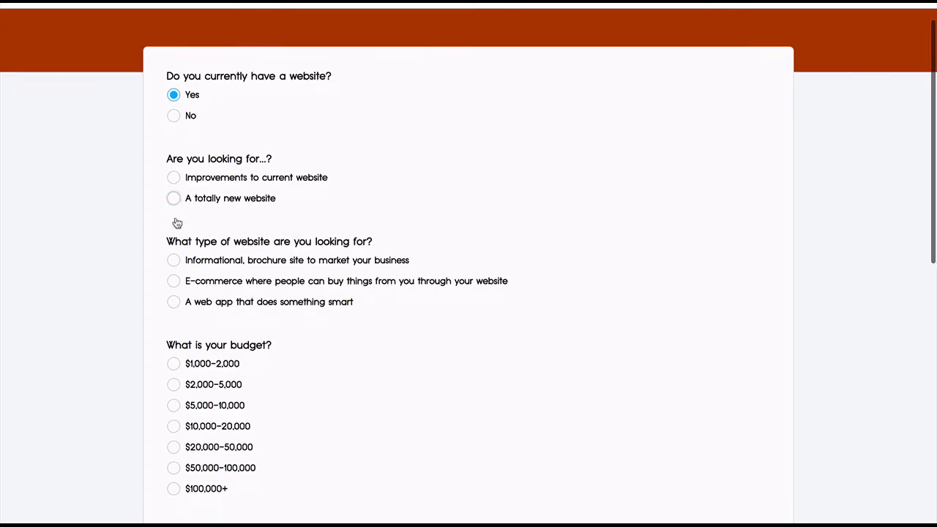
{"action": "scroll", "coordinate": [285, 274], "scroll_direction": "down", "scroll_amount": 3}
{"action": "scroll", "coordinate": [285, 274], "scroll_direction": "up", "scroll_amount": 4}
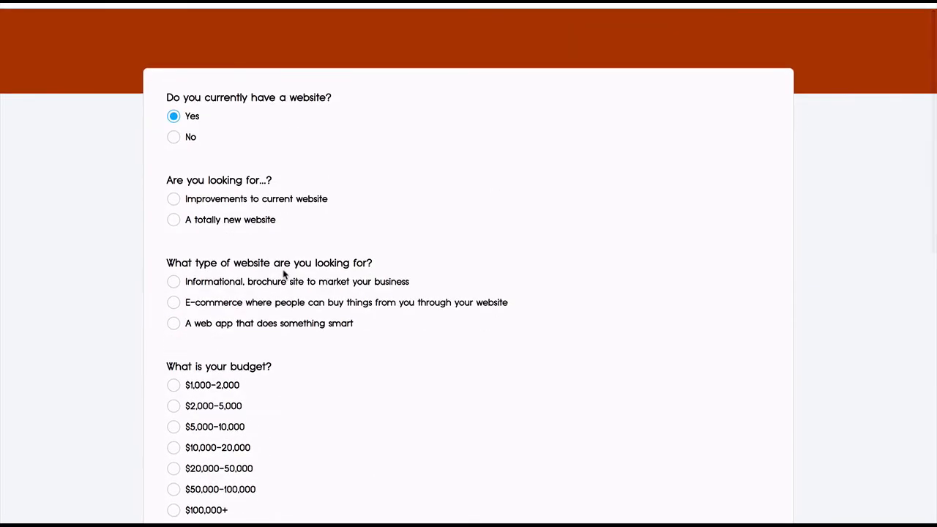
{"action": "scroll", "coordinate": [284, 274], "scroll_direction": "down", "scroll_amount": 3}
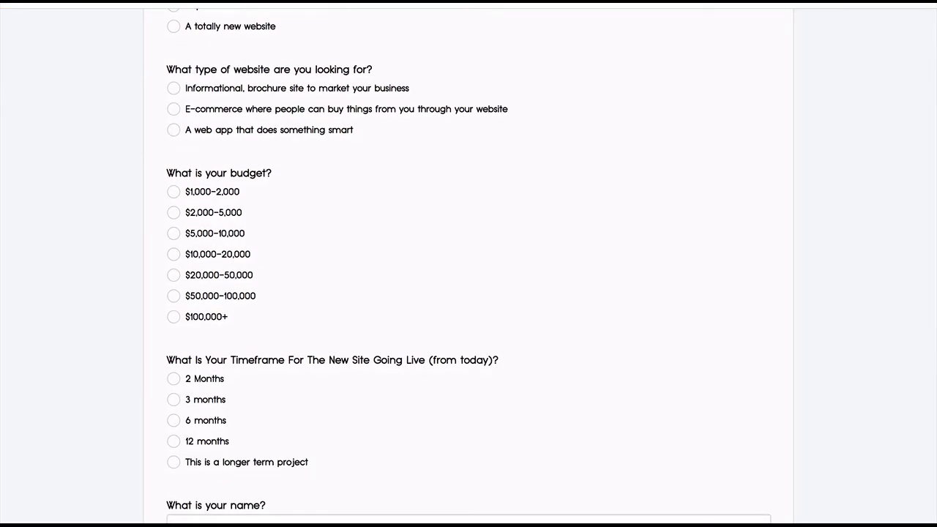
Step: Leave the live survey and reopen the survey's conditional logic settings
{"action": "left_click", "coordinate": [411, 3]}
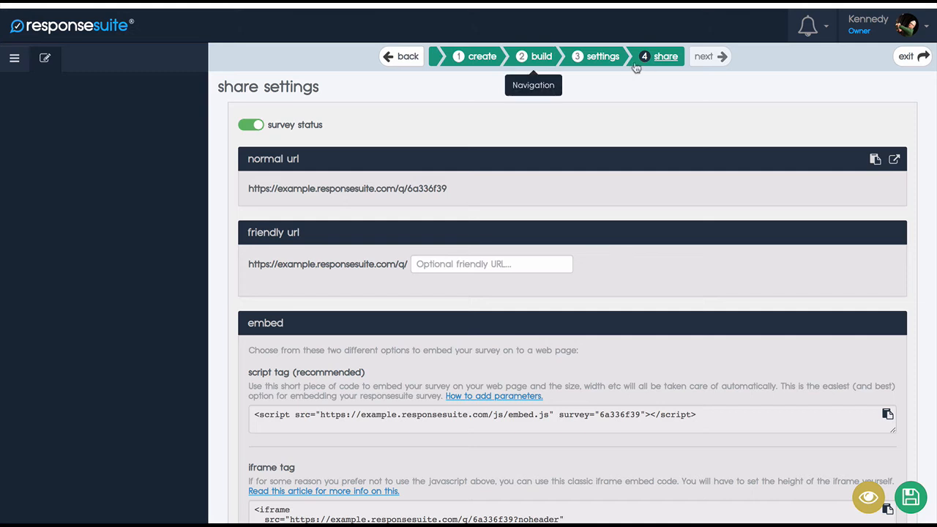
{"action": "left_click", "coordinate": [607, 57]}
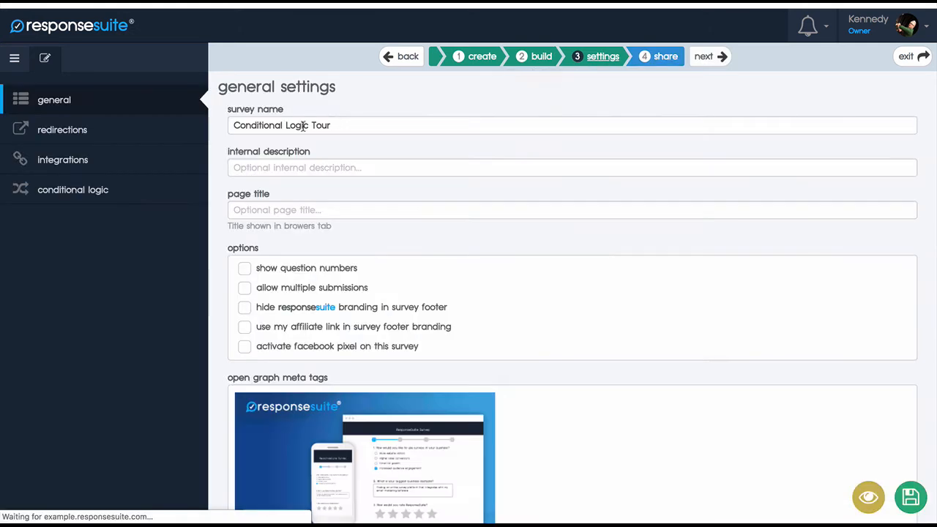
{"action": "left_click", "coordinate": [60, 199]}
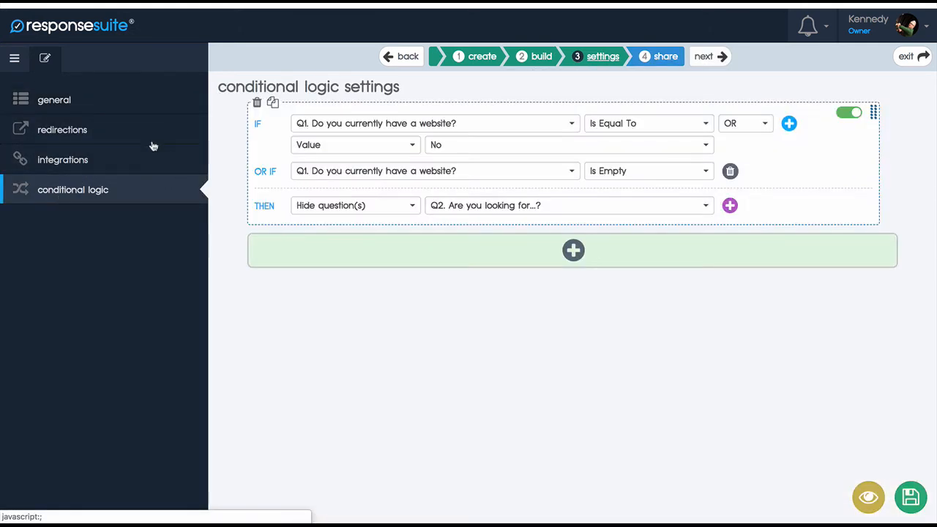
Step: Try the Smart URLs redirection option, switch back to Stay on survey page, and return to the conditional logic settings
{"action": "left_click", "coordinate": [77, 132]}
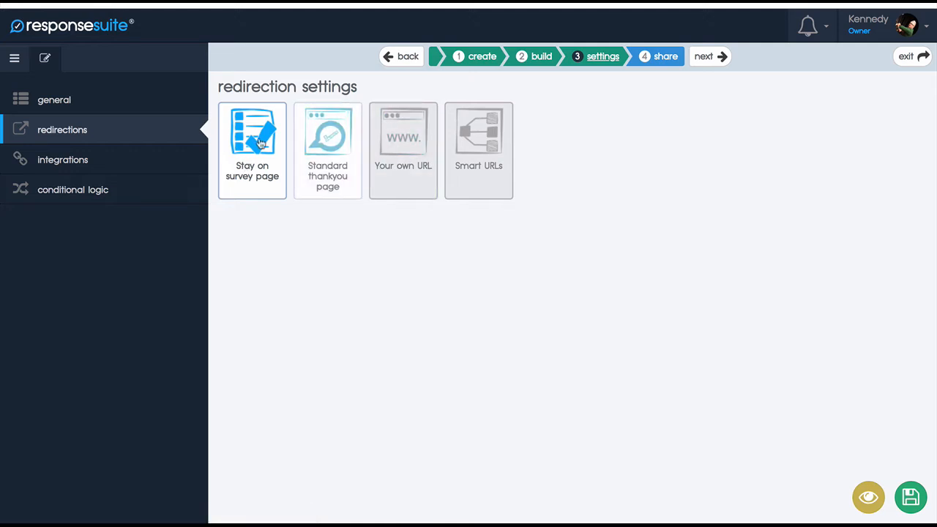
{"action": "left_click", "coordinate": [260, 143]}
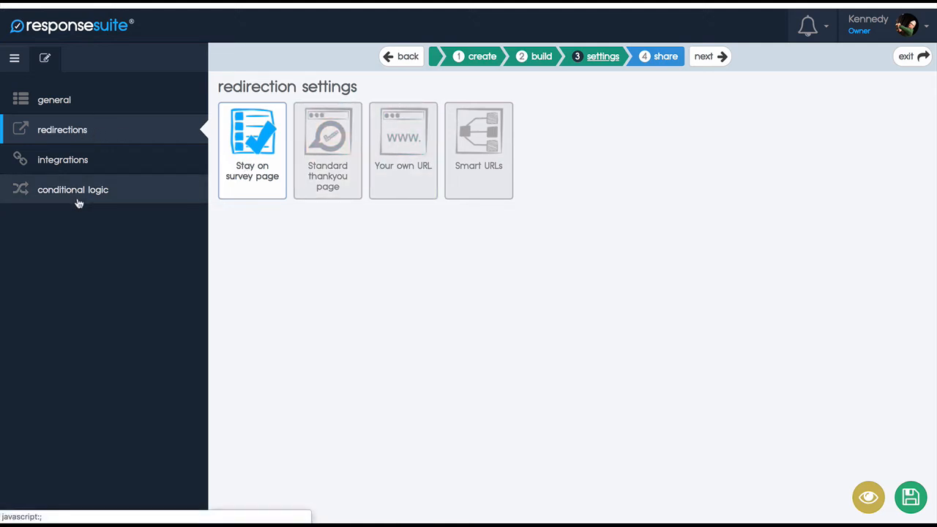
{"action": "left_click", "coordinate": [461, 154]}
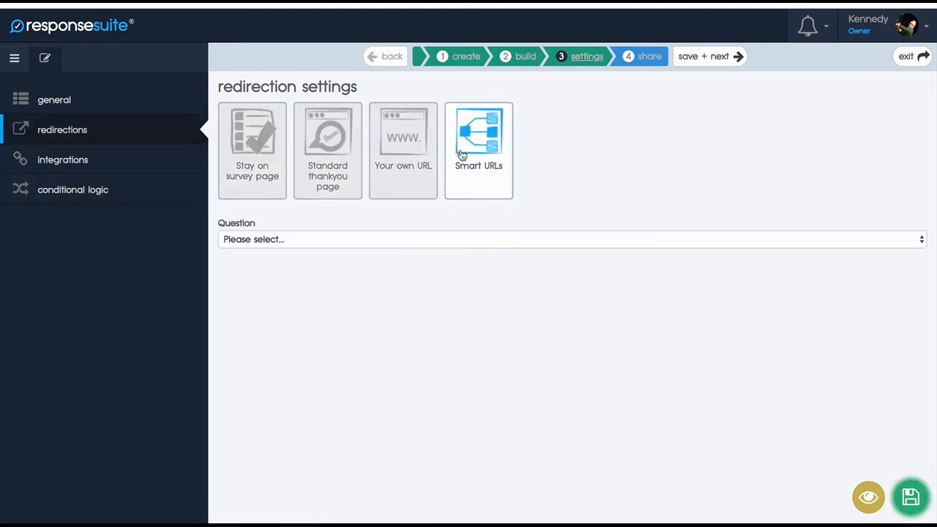
{"action": "left_click", "coordinate": [240, 141]}
{"action": "left_click", "coordinate": [82, 192]}
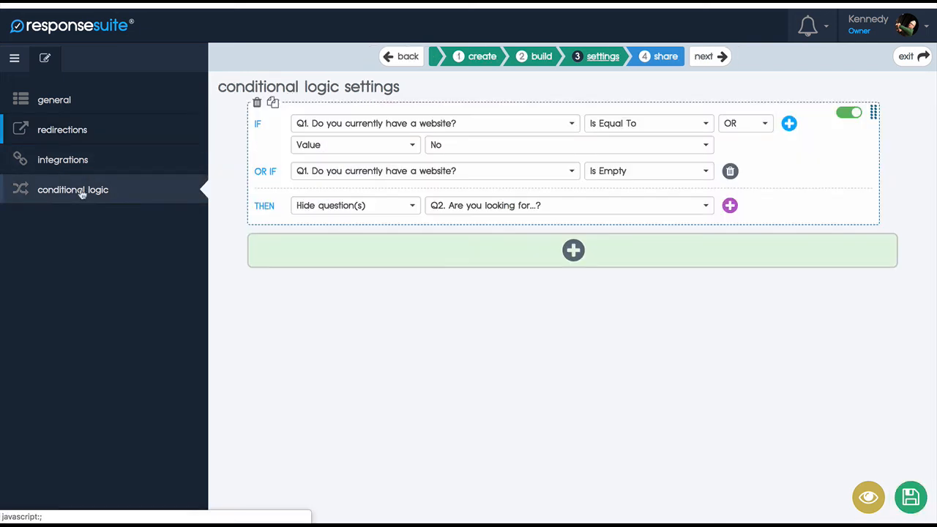
Step: Change the rule's THEN action to Page redirection with the URL left blank, and save the settings
{"action": "left_click", "coordinate": [373, 206]}
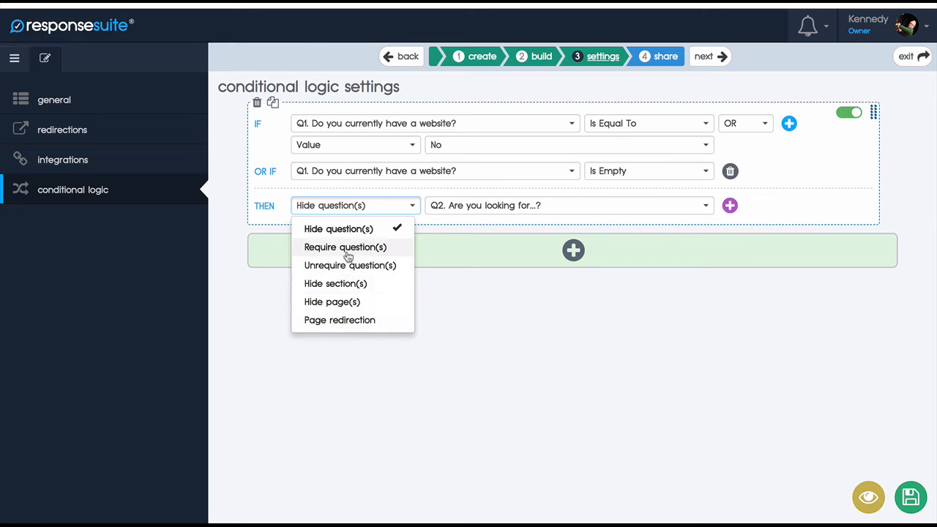
{"action": "left_click", "coordinate": [322, 322]}
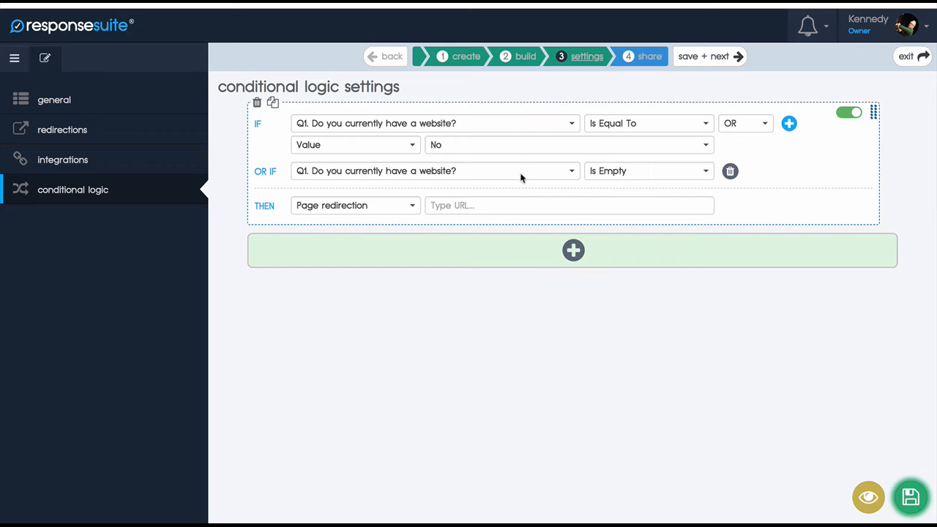
{"action": "left_click", "coordinate": [466, 208]}
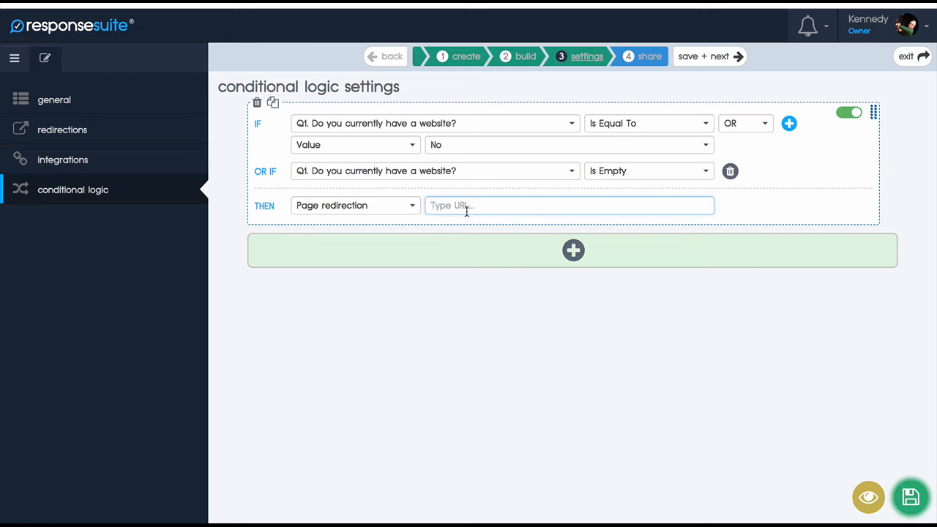
{"action": "left_click", "coordinate": [320, 213]}
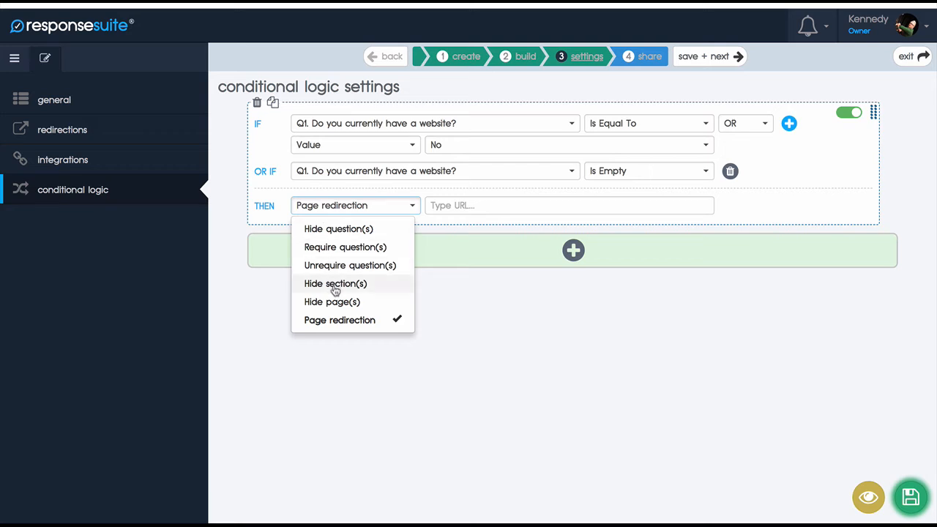
{"action": "left_click", "coordinate": [245, 315]}
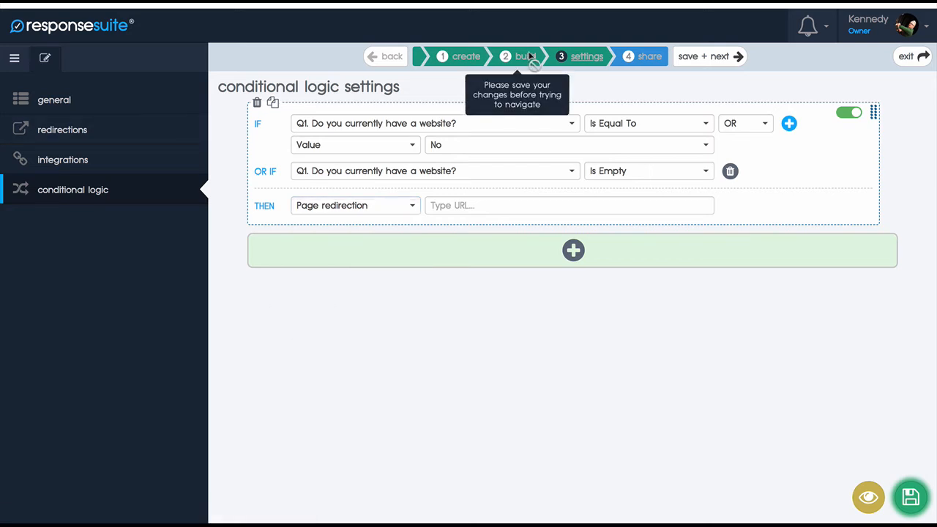
{"action": "left_click", "coordinate": [911, 496]}
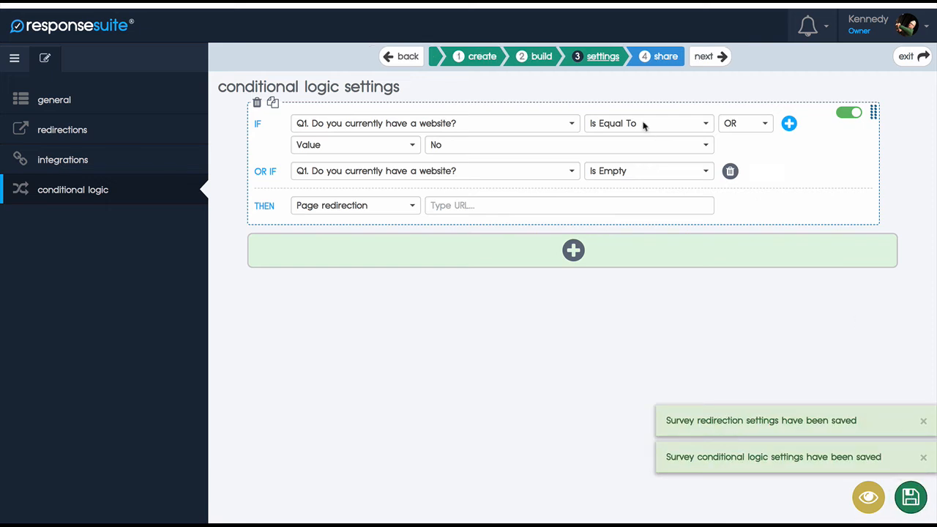
Step: In the survey builder, add section dividers before and after the "Are you looking for...?" question and name the first one Section 2
{"action": "left_click", "coordinate": [548, 57]}
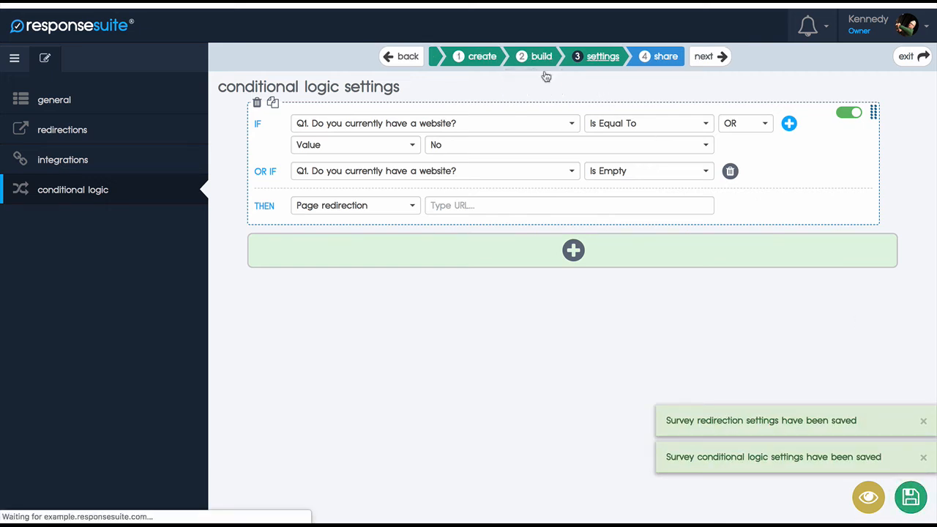
{"action": "left_click_drag", "start_coordinate": [128, 117], "coordinate": [361, 295]}
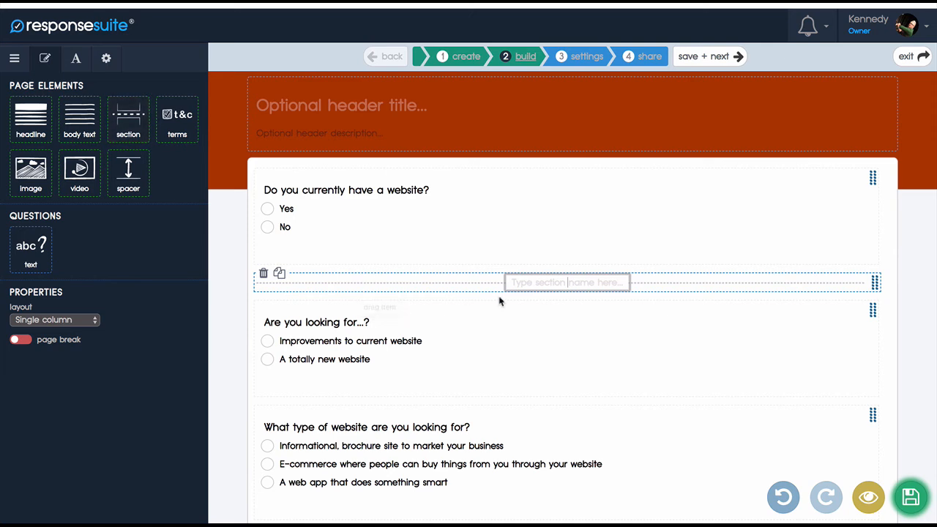
{"action": "left_click_drag", "start_coordinate": [128, 117], "coordinate": [342, 427]}
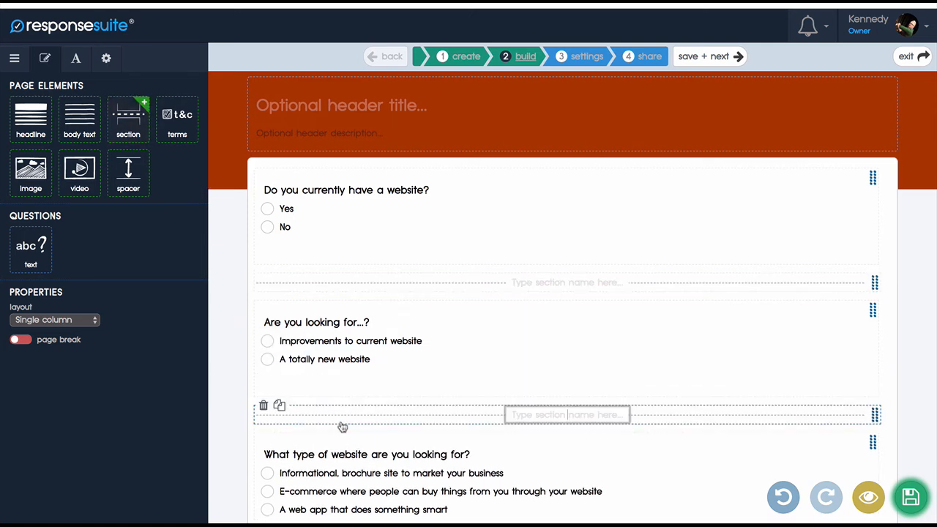
{"action": "left_click", "coordinate": [547, 283]}
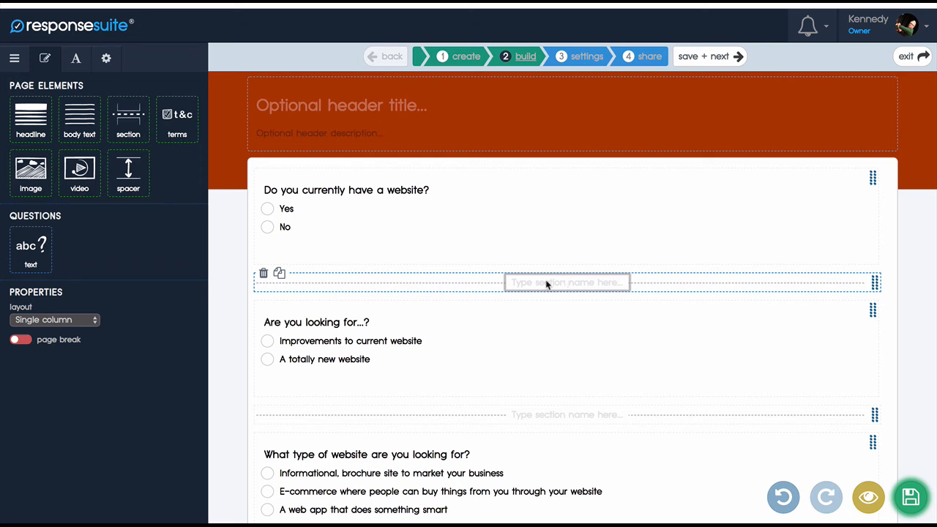
{"action": "type", "text": "Section 2"}
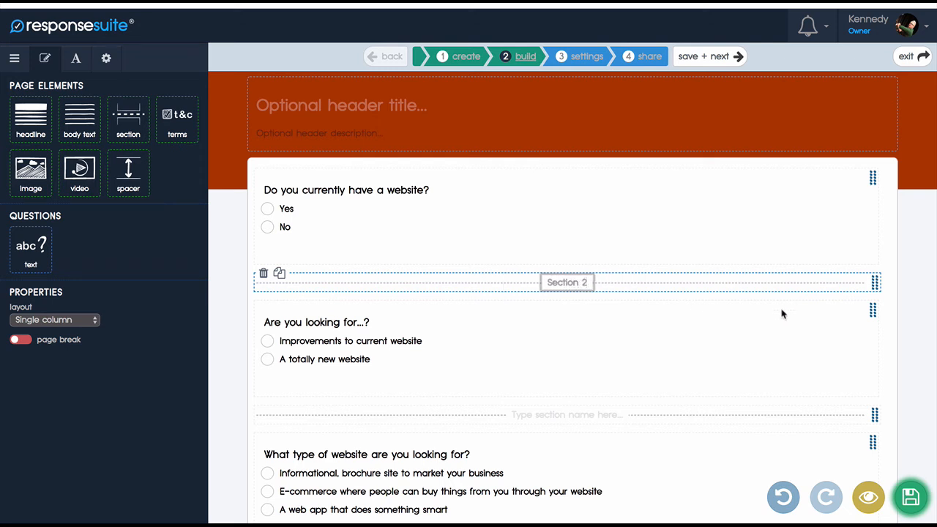
Step: Insert the birthday-cake picture from the media library below the Section 2 divider and shrink it to about 32% width
{"action": "left_click_drag", "start_coordinate": [24, 165], "coordinate": [508, 309]}
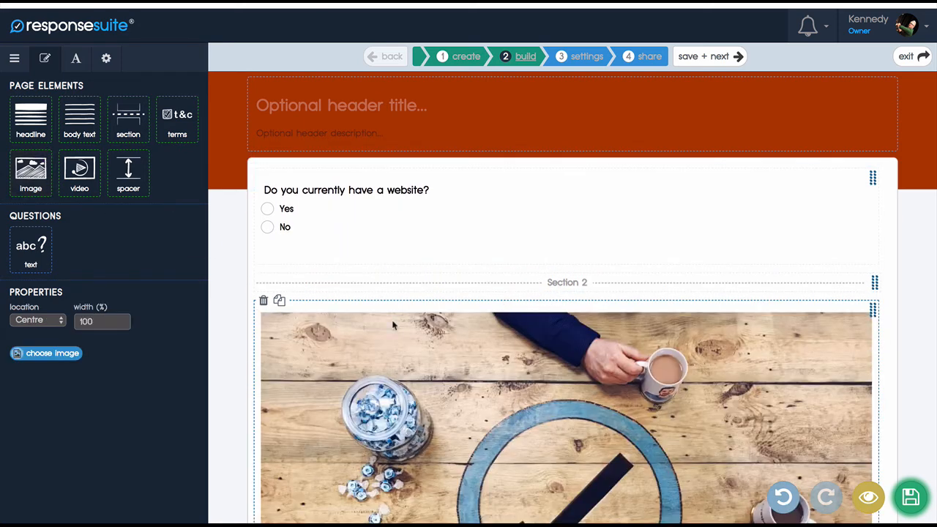
{"action": "scroll", "coordinate": [571, 366], "scroll_direction": "down", "scroll_amount": 3}
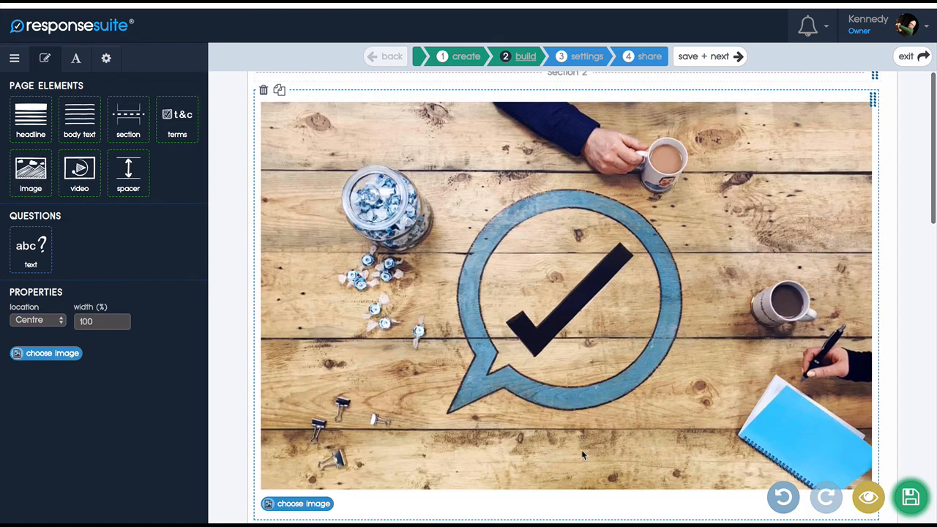
{"action": "left_click", "coordinate": [297, 504]}
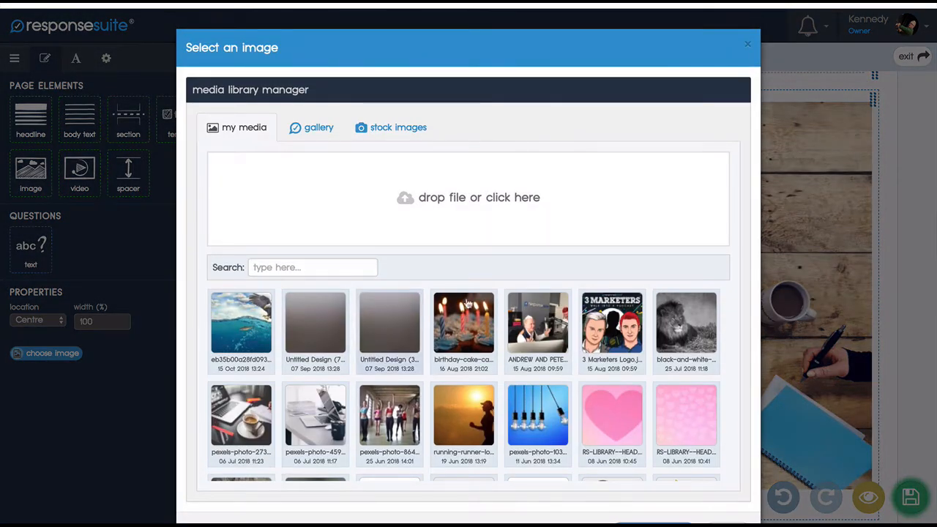
{"action": "left_click", "coordinate": [464, 323]}
{"action": "scroll", "coordinate": [469, 337], "scroll_direction": "down", "scroll_amount": 5}
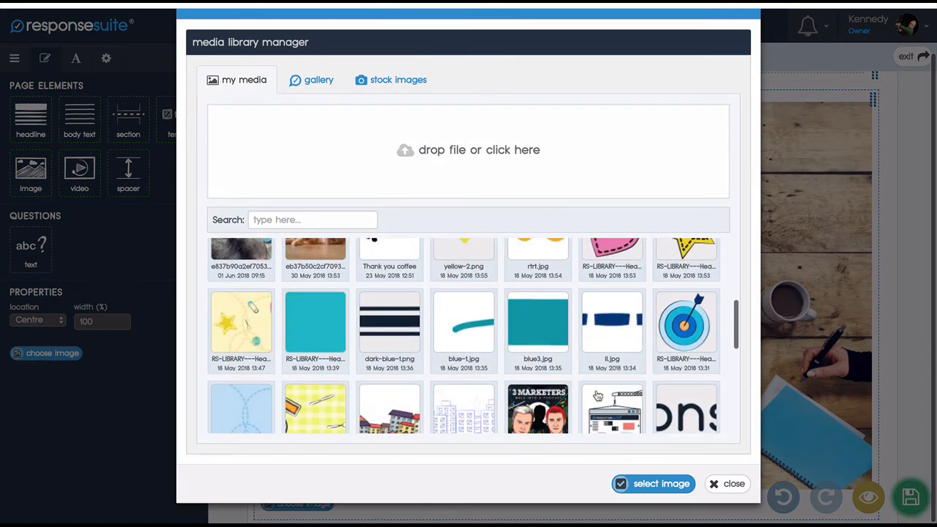
{"action": "left_click", "coordinate": [636, 489]}
{"action": "scroll", "coordinate": [871, 209], "scroll_direction": "down", "scroll_amount": 1}
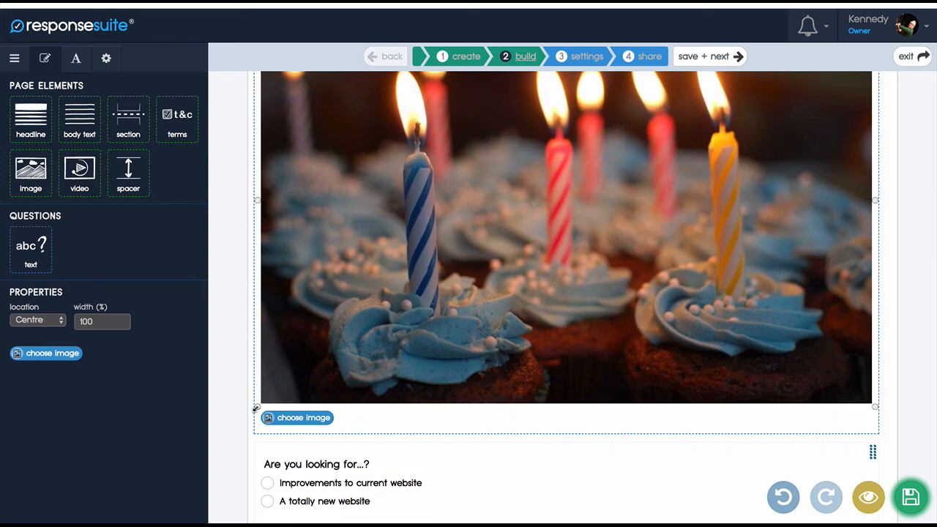
{"action": "left_click_drag", "start_coordinate": [255, 407], "coordinate": [668, 132]}
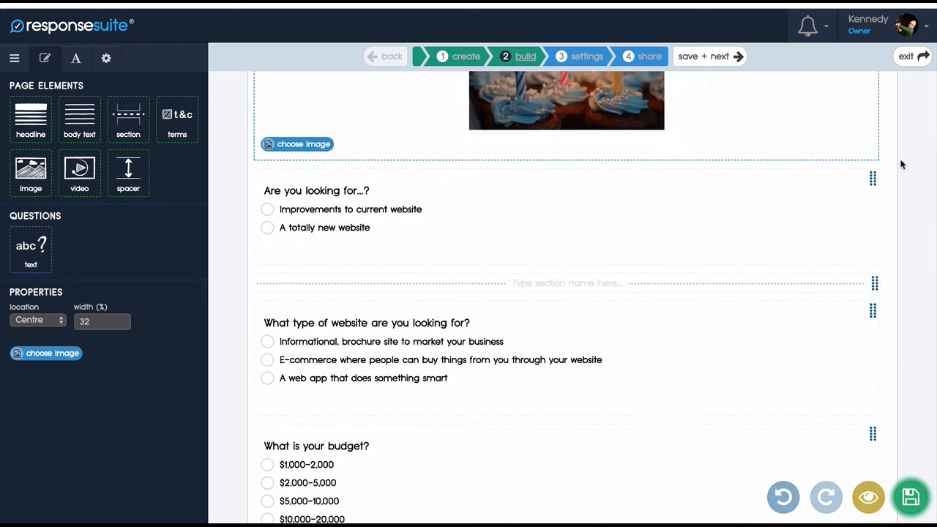
Step: Save the survey and review the layout of Section 2 with its picture and the "Are you looking for...?" question
{"action": "scroll", "coordinate": [902, 165], "scroll_direction": "up", "scroll_amount": 5}
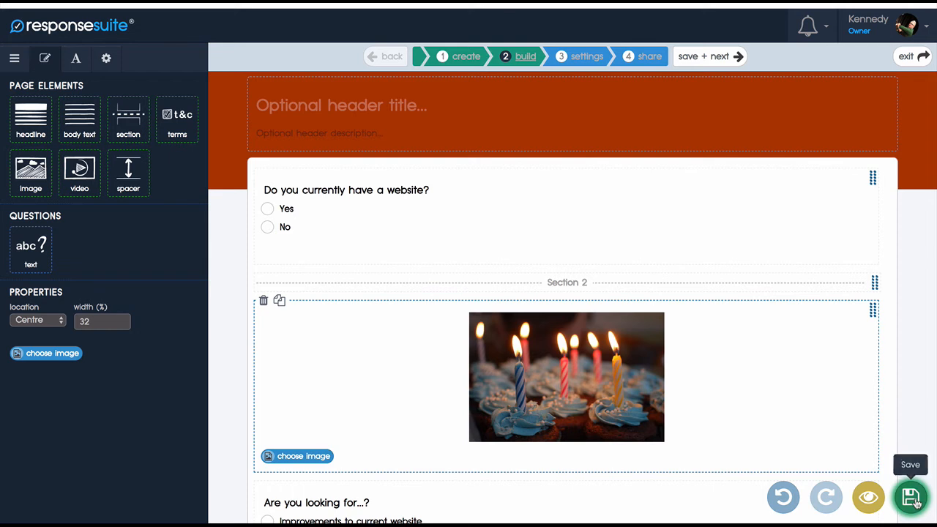
{"action": "left_click", "coordinate": [915, 500]}
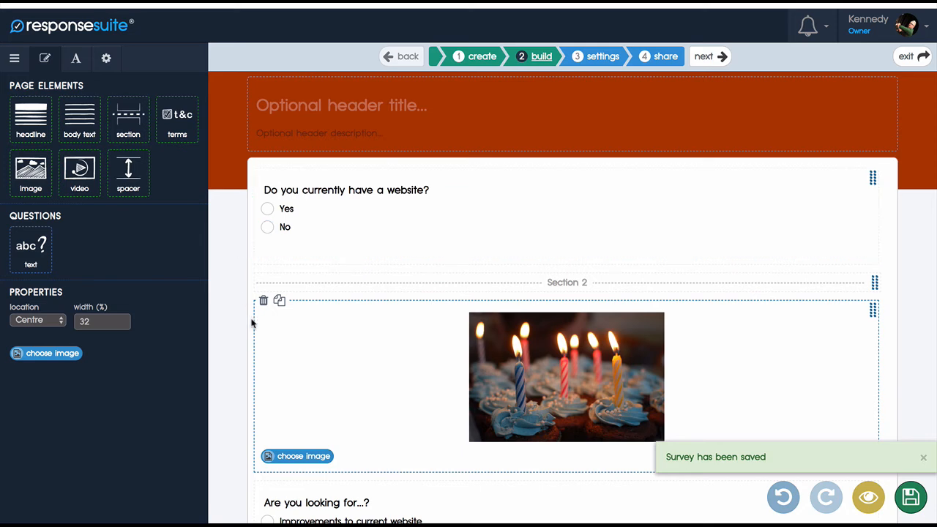
{"action": "scroll", "coordinate": [251, 324], "scroll_direction": "down", "scroll_amount": 1}
{"action": "scroll", "coordinate": [252, 323], "scroll_direction": "down", "scroll_amount": 1}
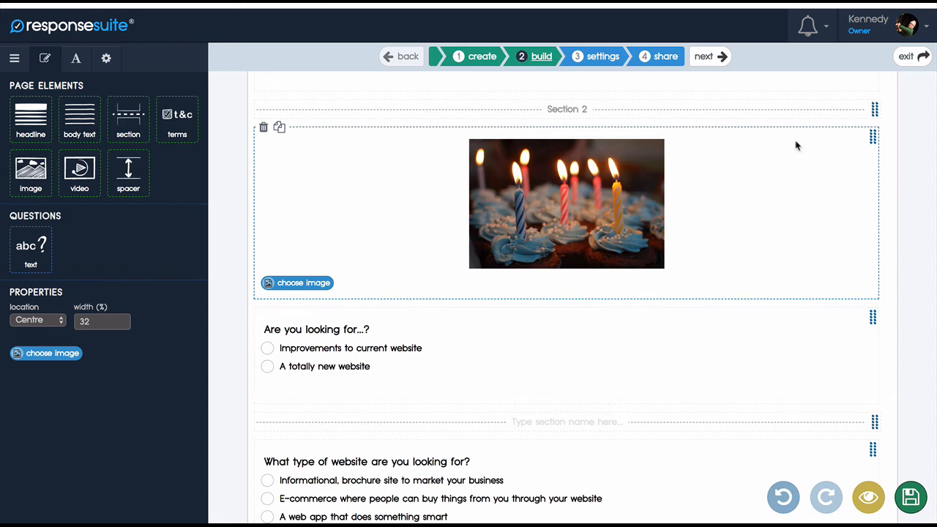
Step: In the survey's conditional logic settings, change the rule's THEN action to Hide section(s) for Section 2 and save
{"action": "left_click", "coordinate": [699, 58]}
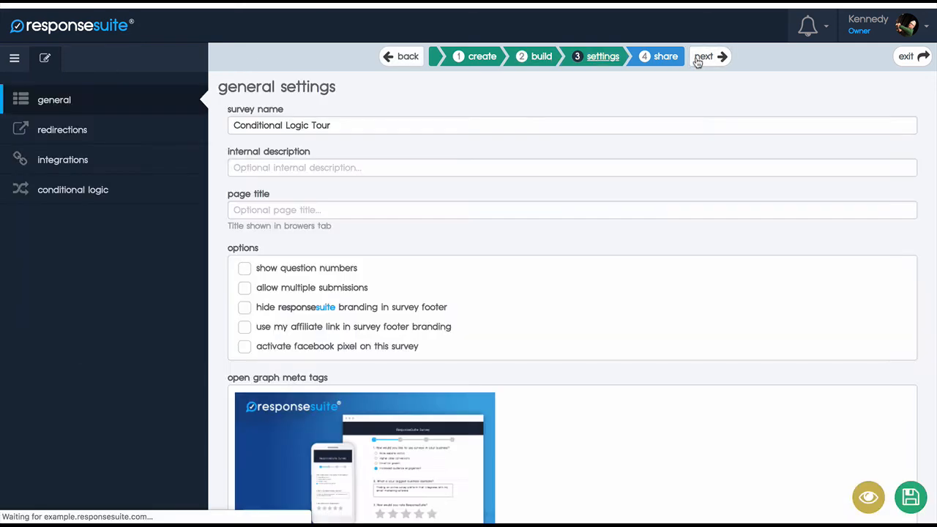
{"action": "left_click", "coordinate": [67, 190]}
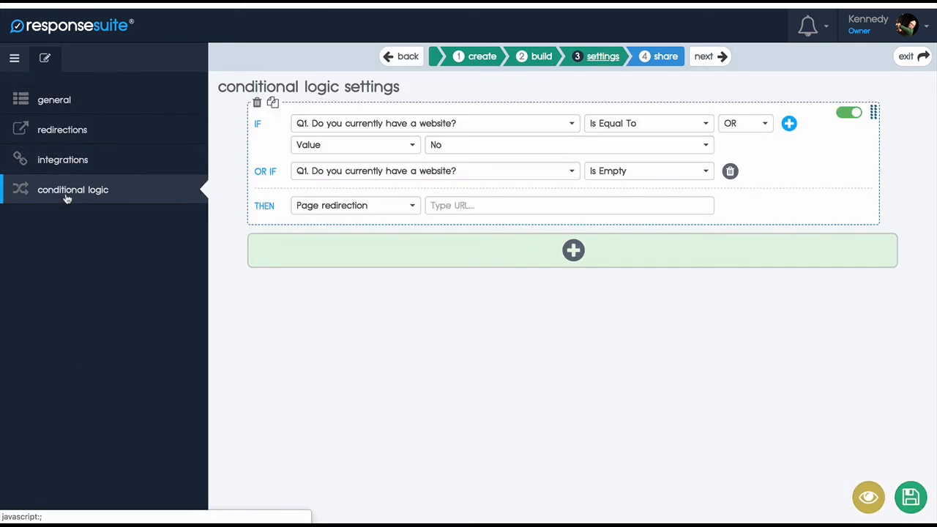
{"action": "left_click", "coordinate": [391, 207]}
{"action": "left_click", "coordinate": [337, 285]}
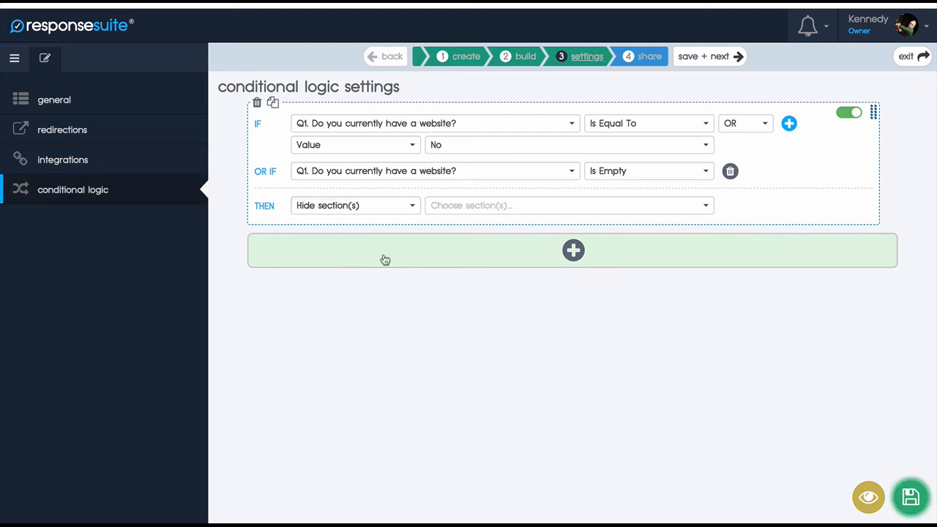
{"action": "left_click", "coordinate": [473, 207]}
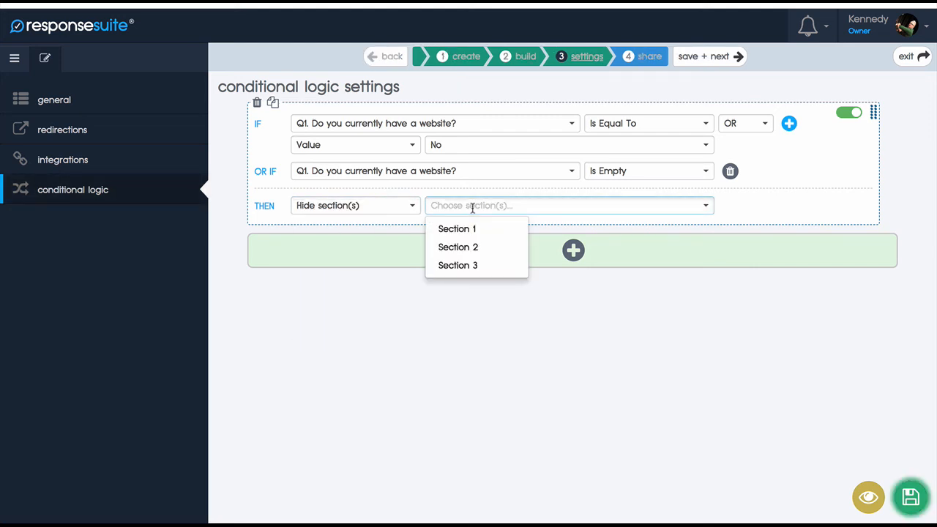
{"action": "left_click", "coordinate": [460, 249]}
{"action": "left_click", "coordinate": [580, 347]}
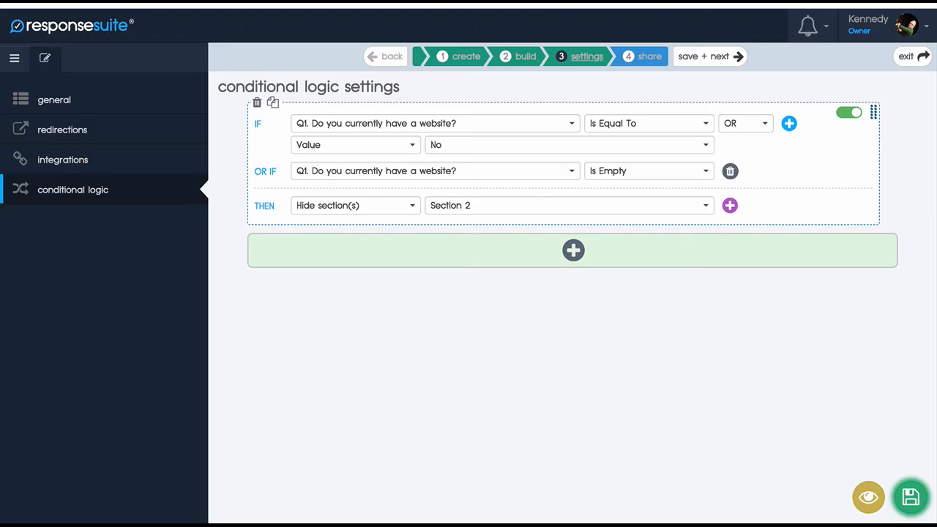
{"action": "left_click", "coordinate": [911, 498]}
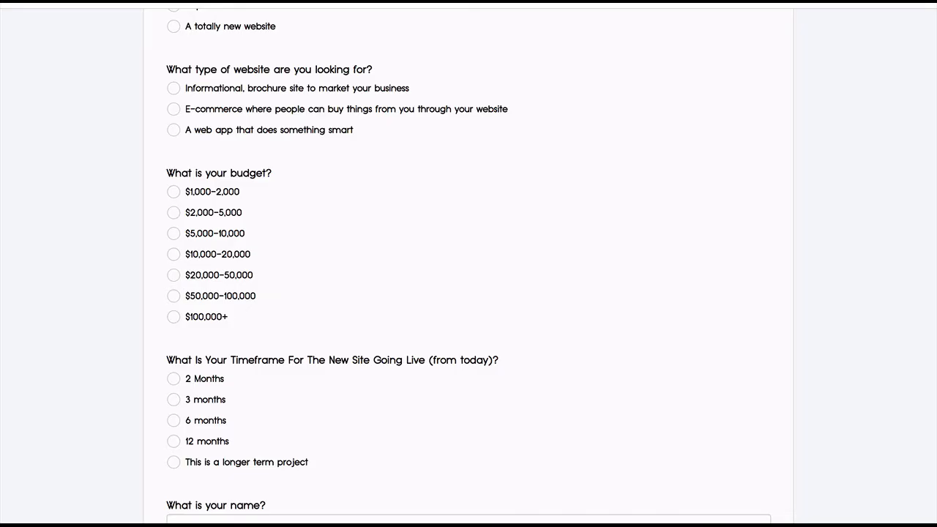
Step: Reload the live survey and test the section rule by answering No and then Yes to "Do you currently have a website?"
{"action": "key", "text": "super+r"}
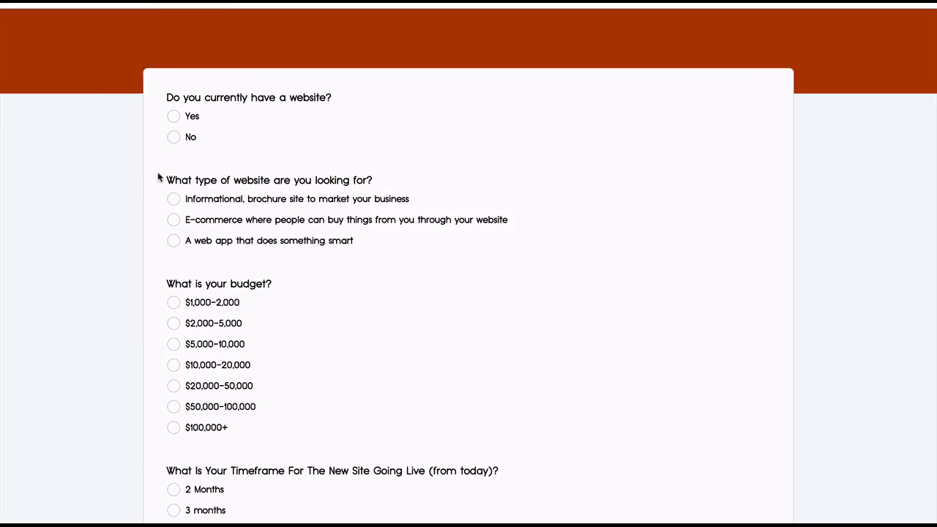
{"action": "left_click", "coordinate": [174, 138]}
{"action": "left_click", "coordinate": [173, 117]}
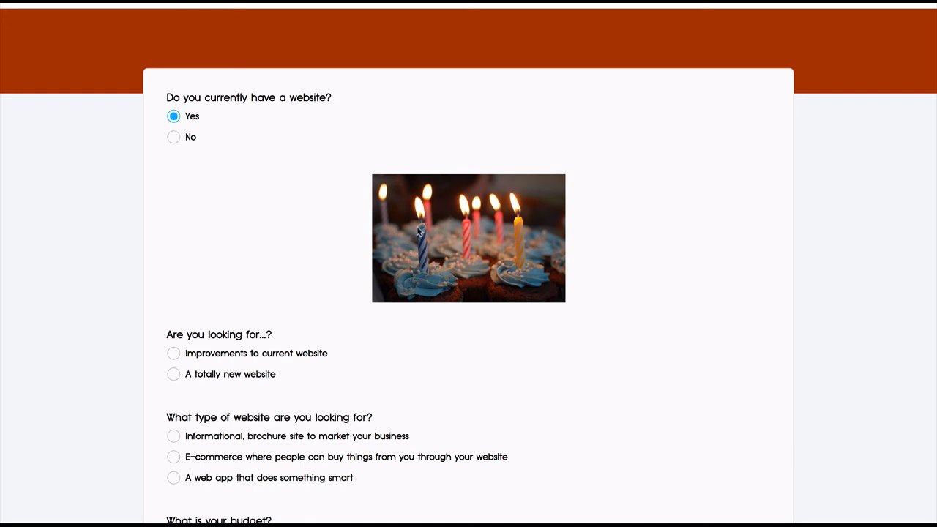
{"action": "left_click_drag", "start_coordinate": [419, 229], "coordinate": [402, 210]}
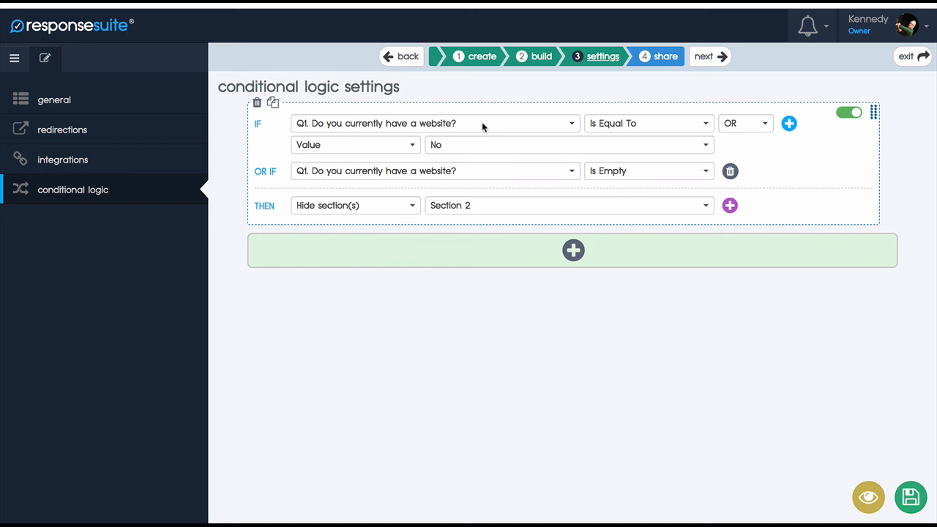
{"action": "left_click", "coordinate": [377, 207]}
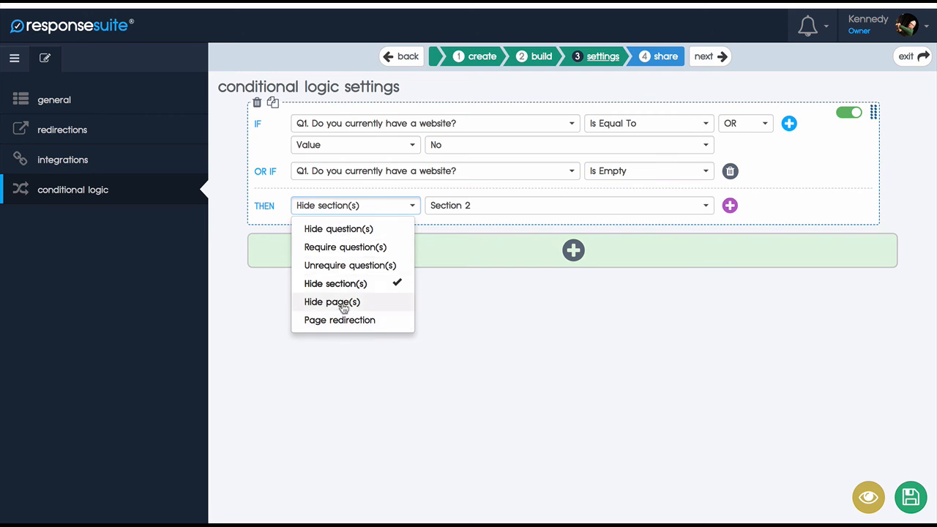
{"action": "left_click", "coordinate": [513, 411]}
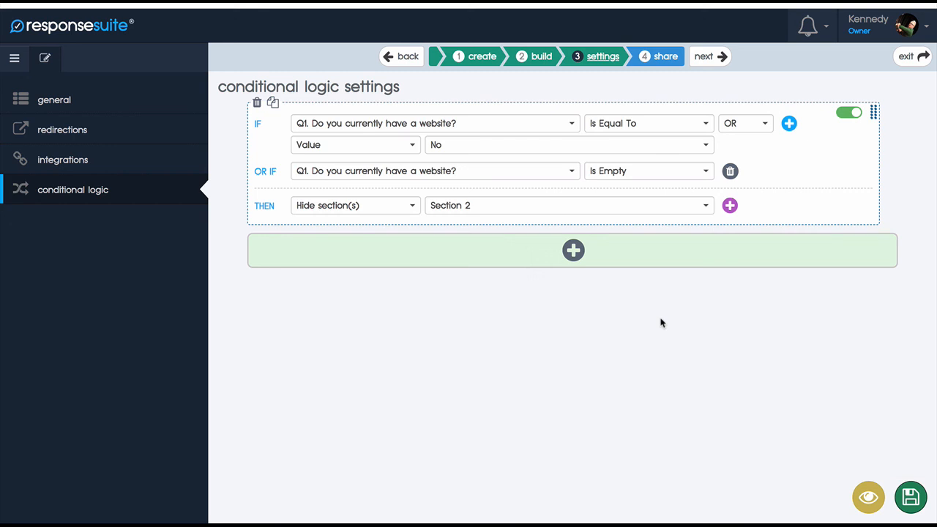
Step: Switch the conditional logic rule off and back on, and save the settings
{"action": "left_click", "coordinate": [842, 117]}
{"action": "left_click", "coordinate": [848, 115]}
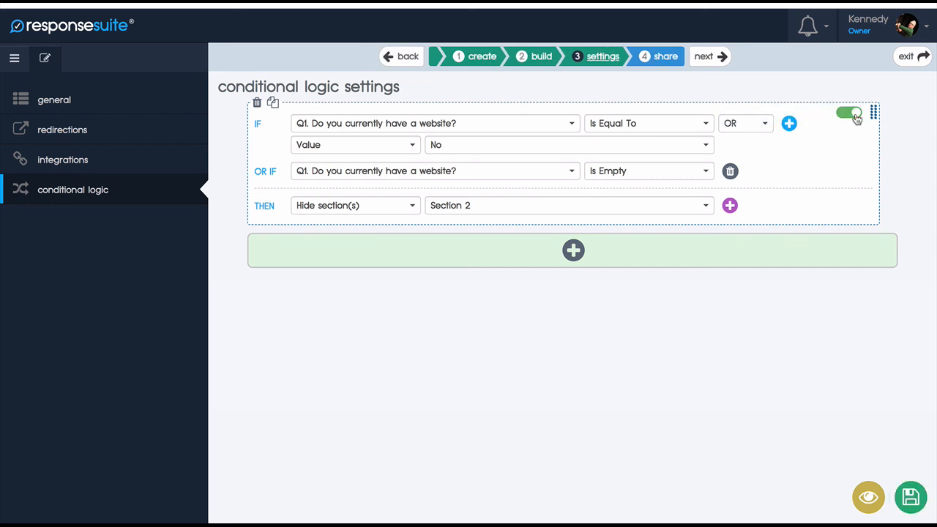
{"action": "left_click", "coordinate": [911, 498]}
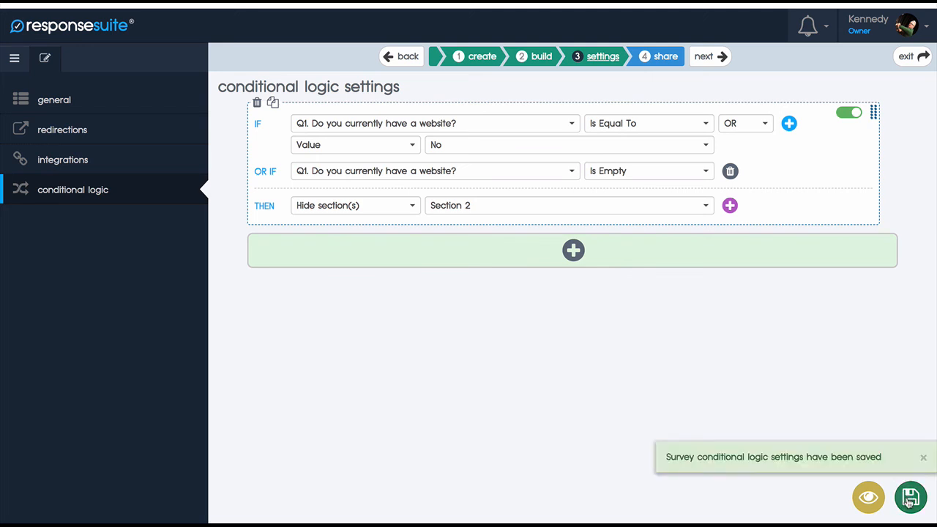
{"action": "left_click", "coordinate": [749, 450]}
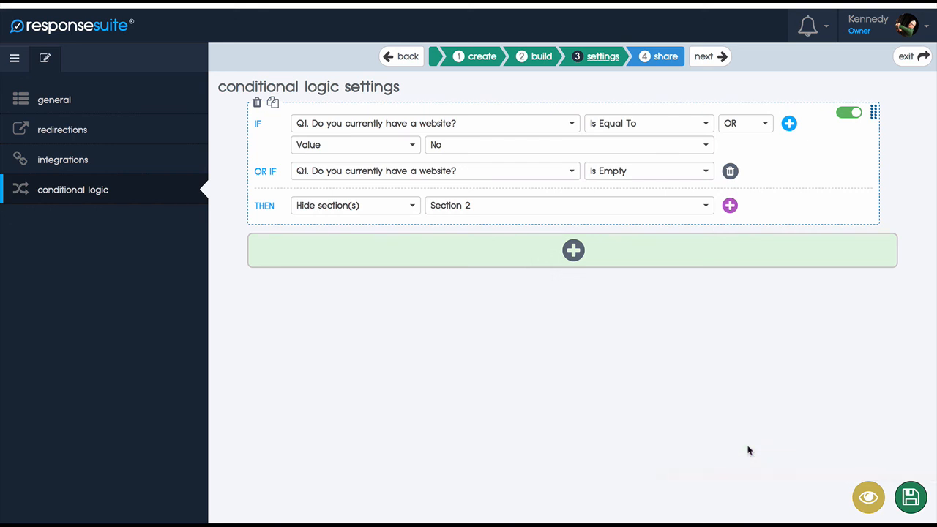